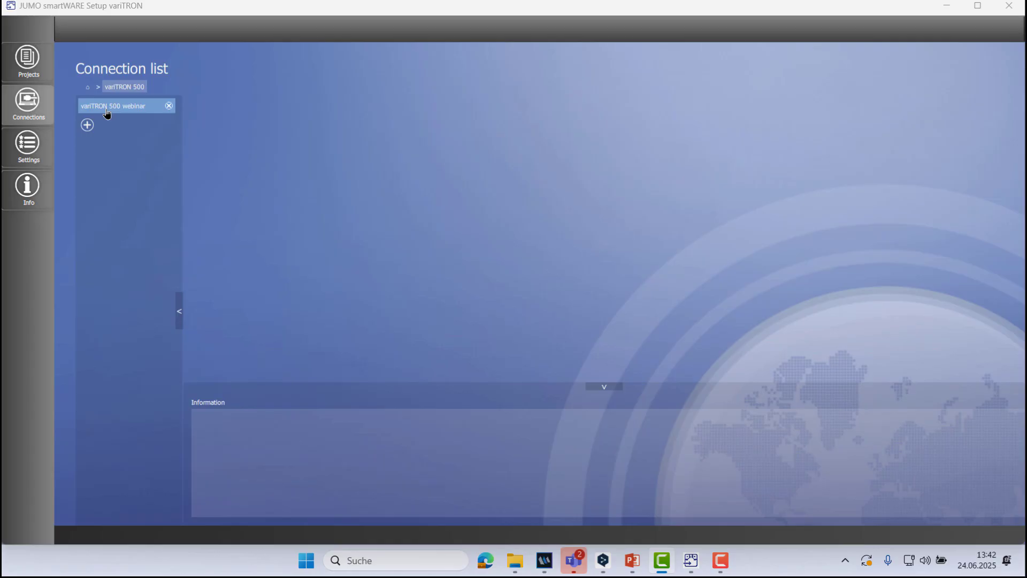
View the settings of the variTRON 500 webinar connection and return to the top of the connection list.
left_click(107, 110)
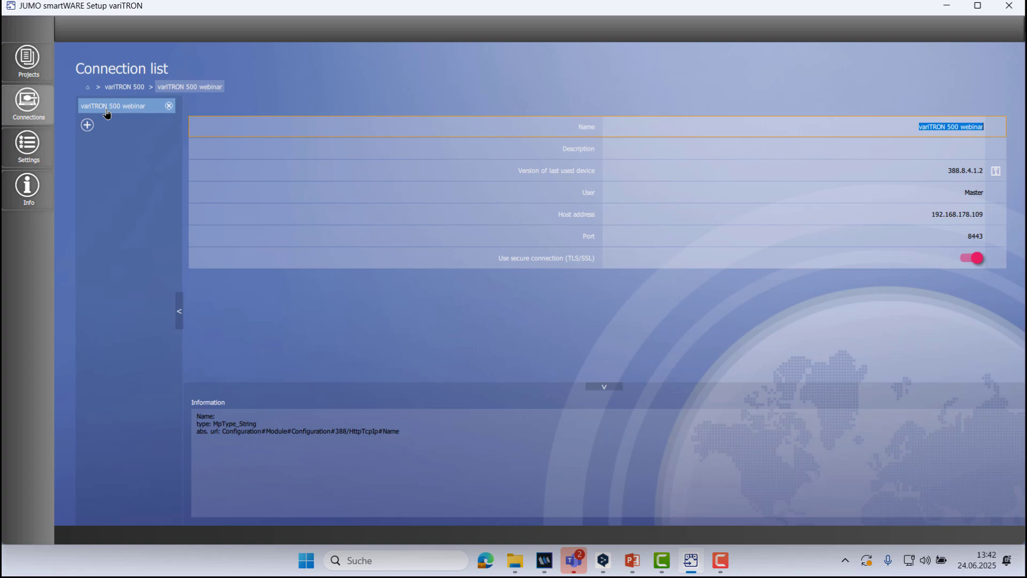
left_click(87, 90)
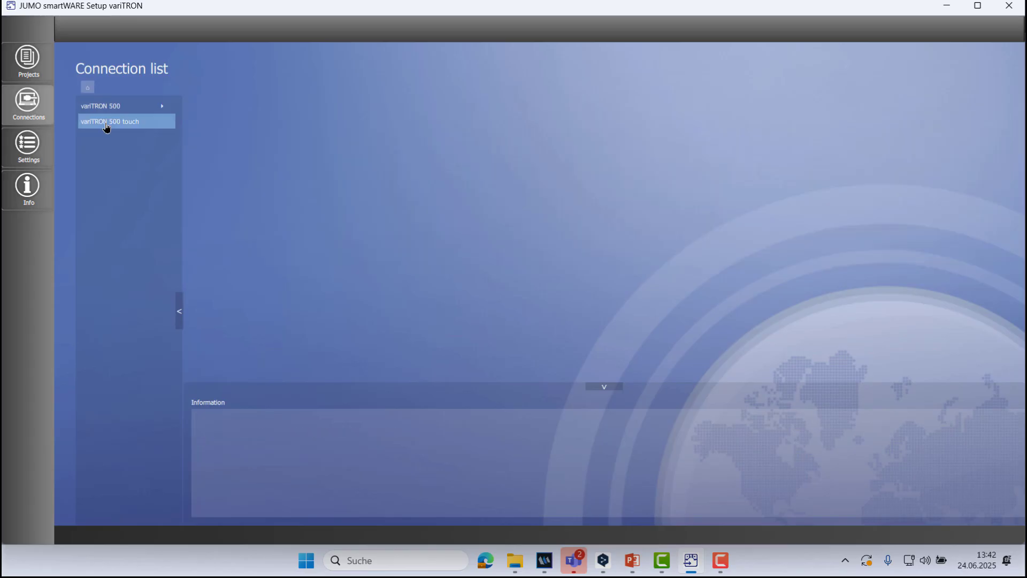
left_click(106, 126)
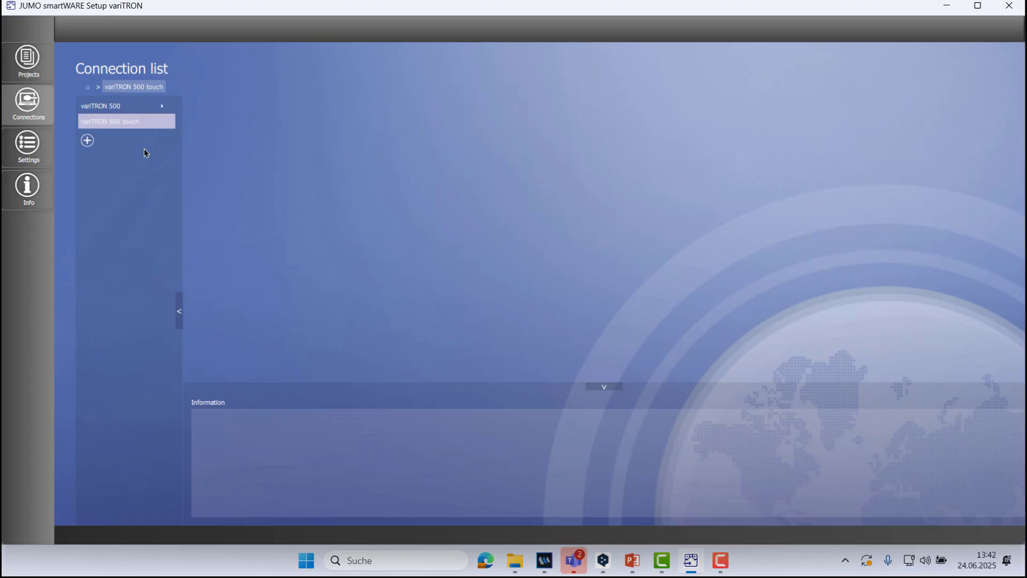
left_click(88, 141)
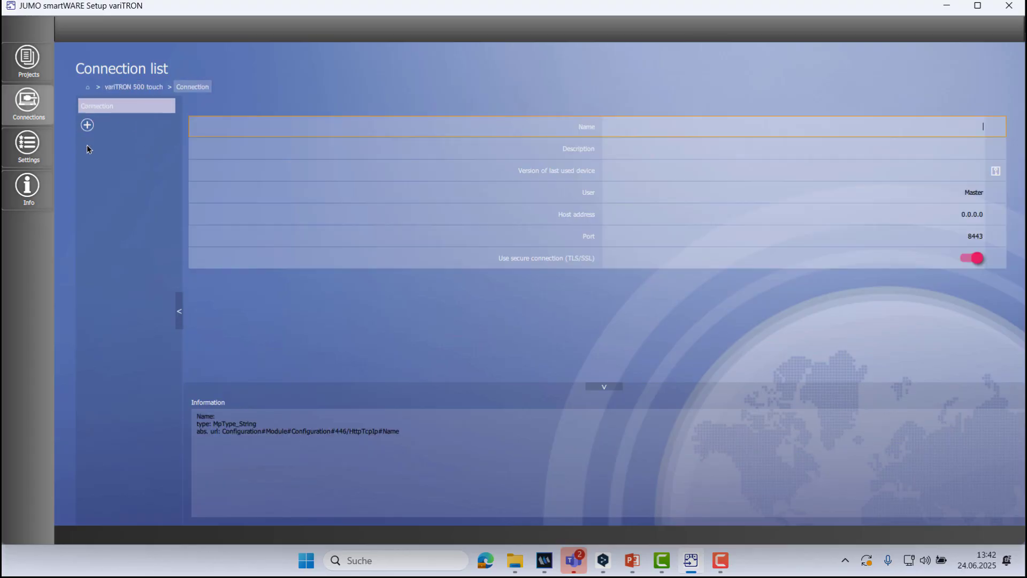
left_click(171, 109)
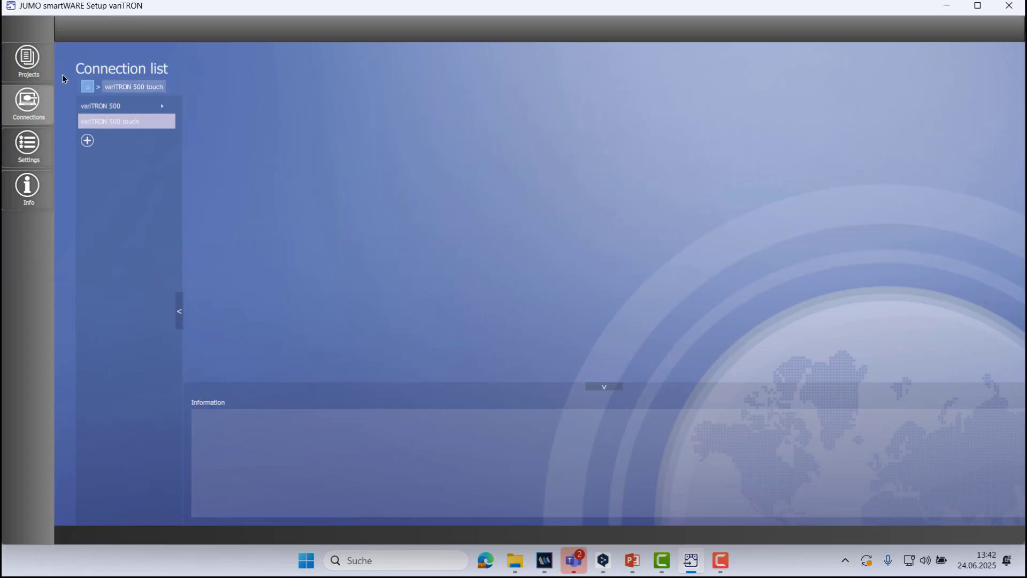
Look through the variTRON 500 templates offered for a new project without creating one.
left_click(42, 73)
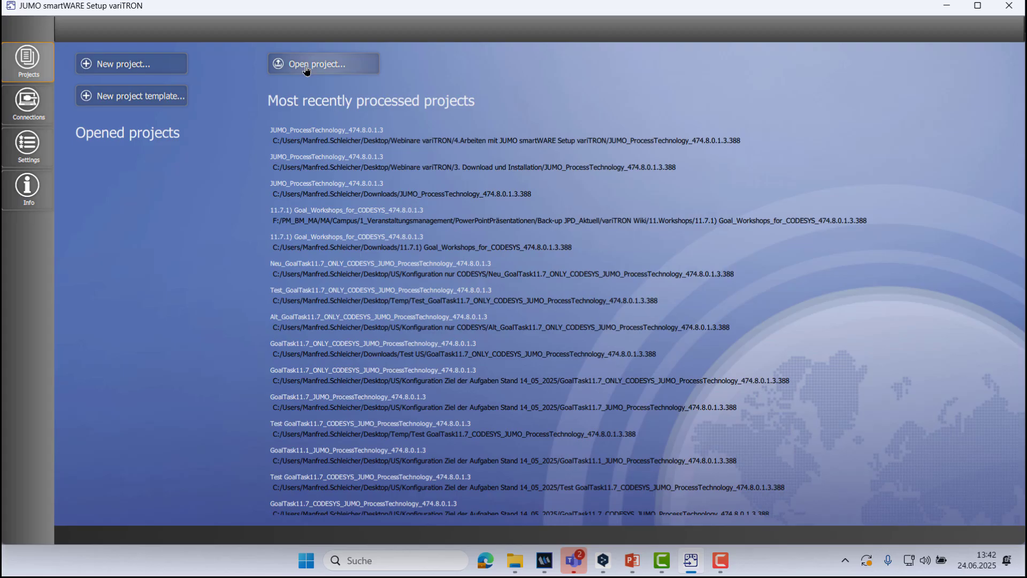
left_click(115, 70)
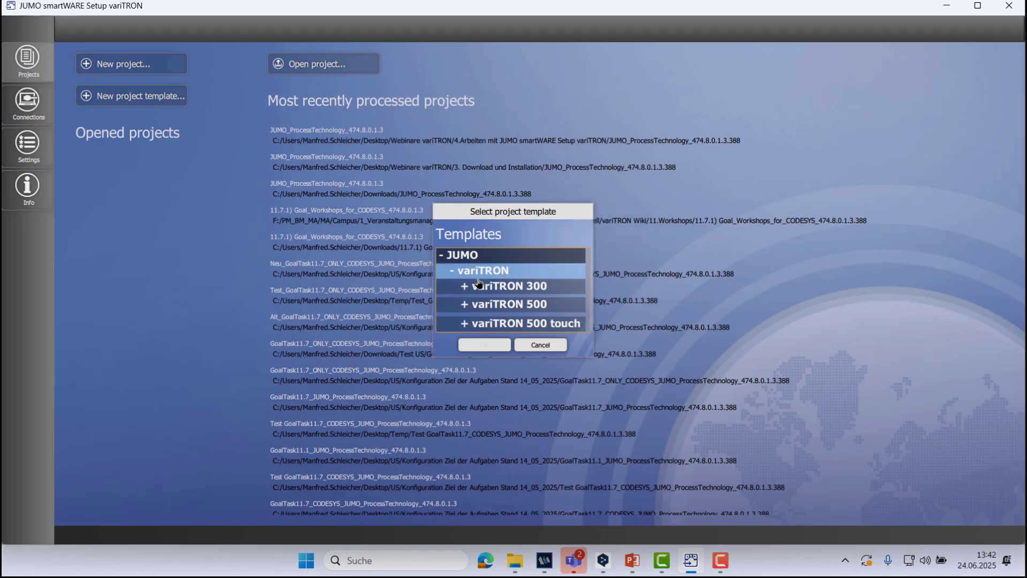
left_click(466, 307)
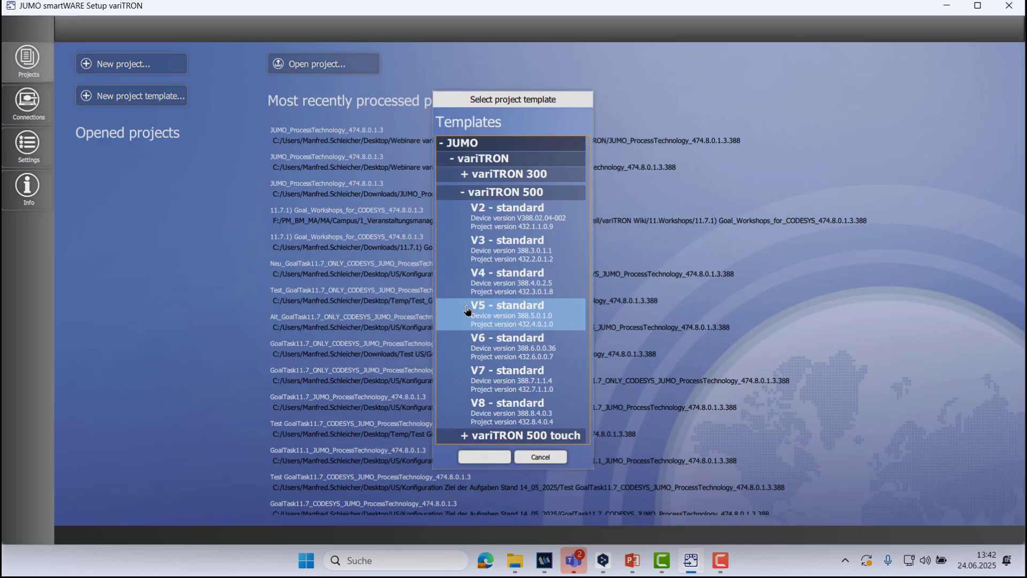
left_click(547, 457)
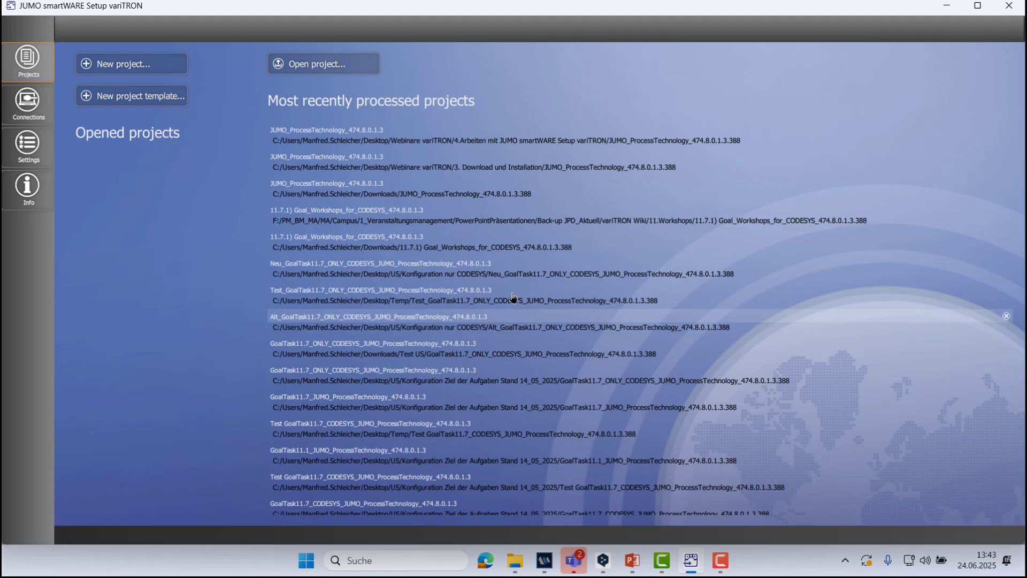
Open the existing project JUMO_ProcessTechnology_474.8.0.1.3.388 from the Webinare variTRON folder on the desktop.
left_click(298, 66)
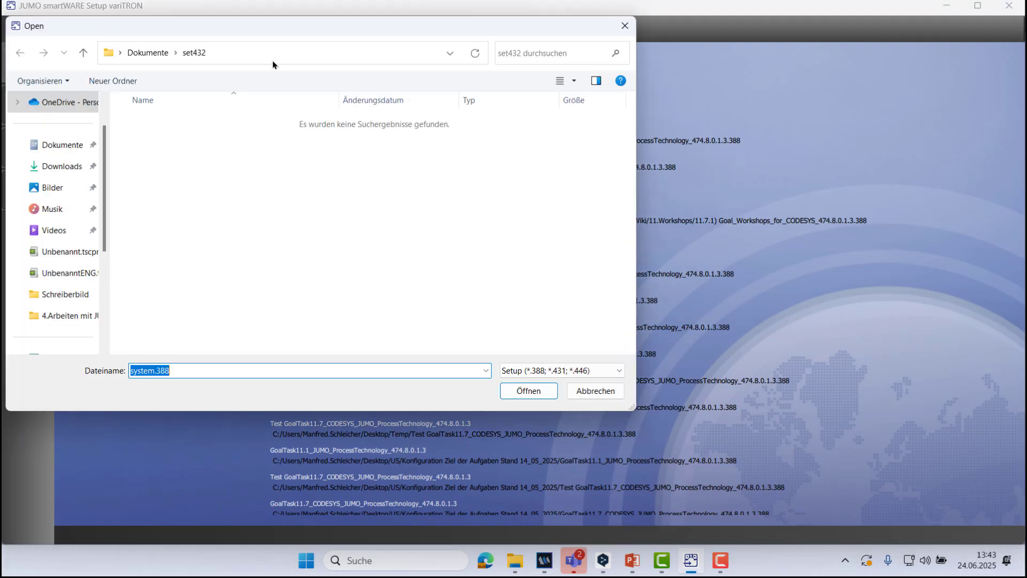
left_click(84, 52)
left_click(84, 53)
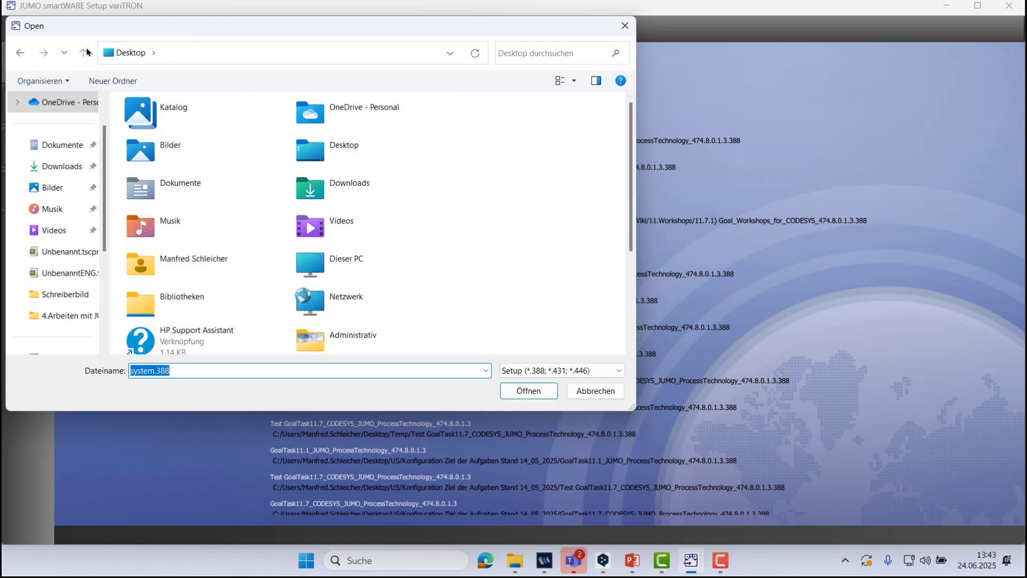
scroll(268, 286, "down", 2)
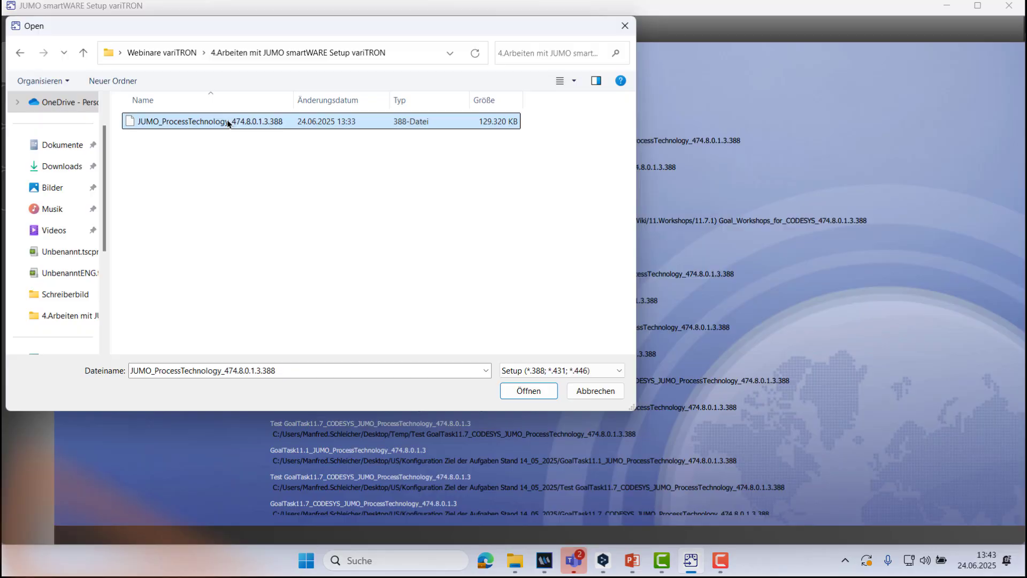
double_click(222, 124)
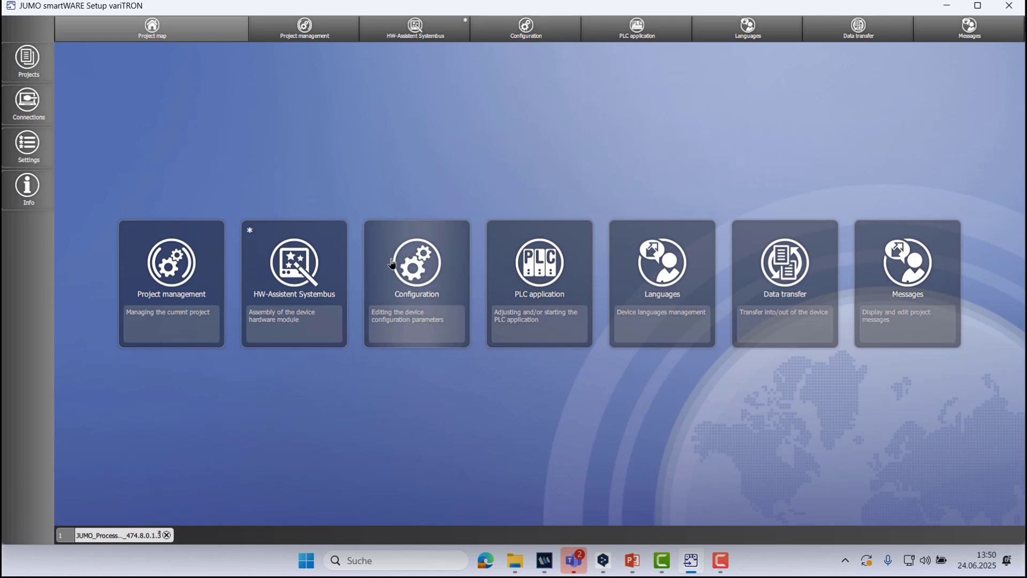
Select the variTRON 500 webinar connection for data transfer and connect to the device as user Master.
left_click(418, 258)
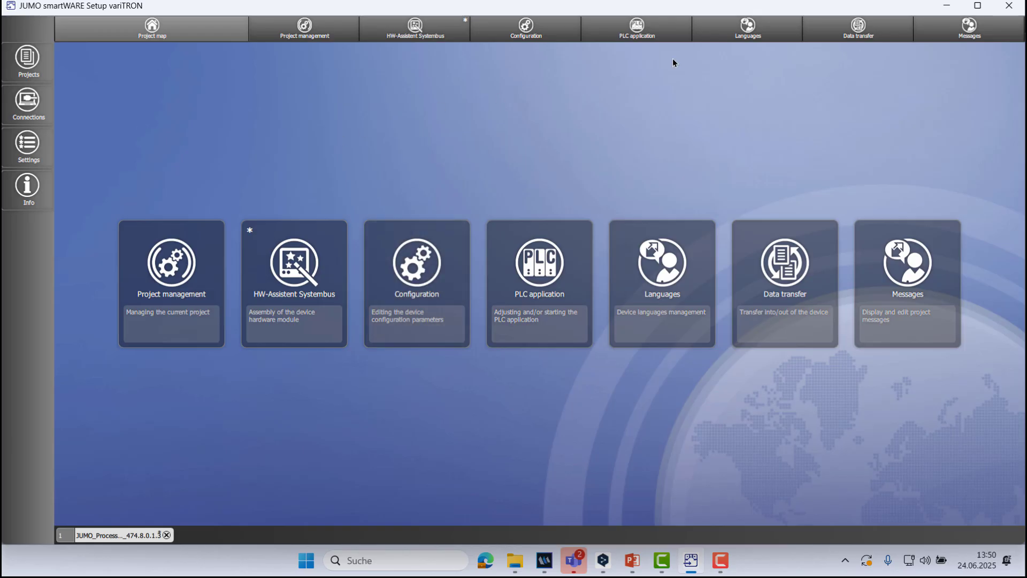
left_click(861, 31)
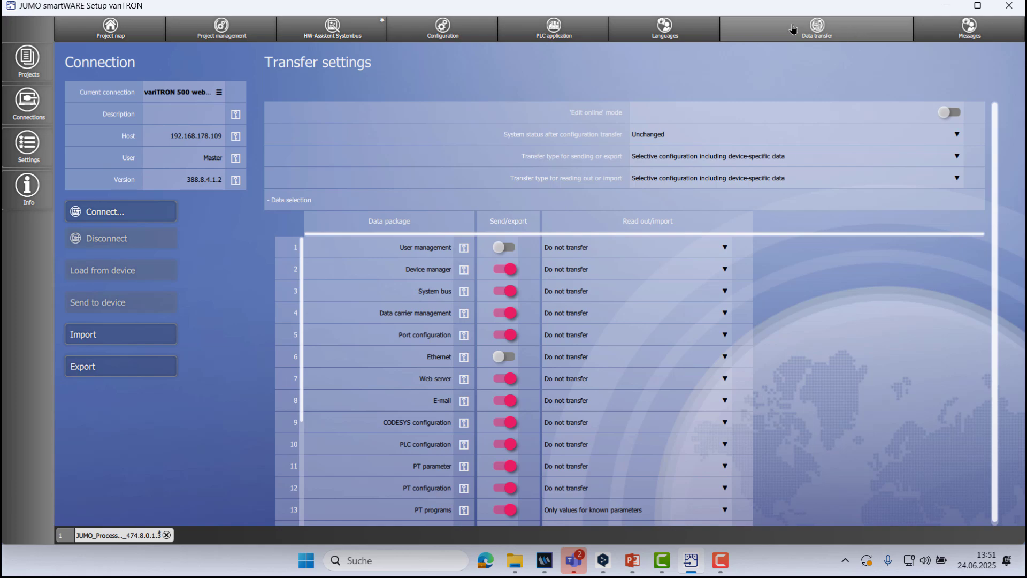
left_click(181, 91)
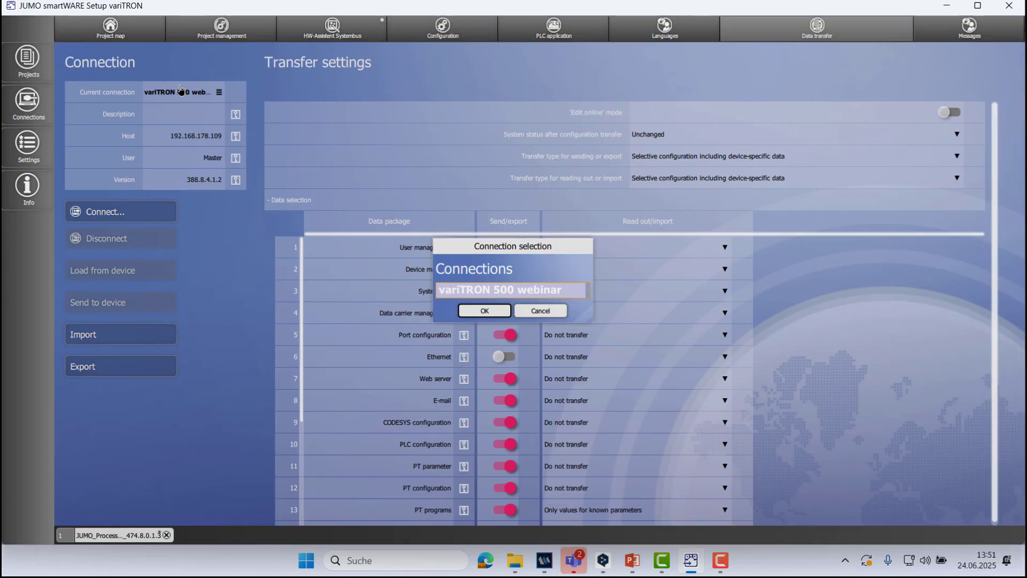
left_click(485, 311)
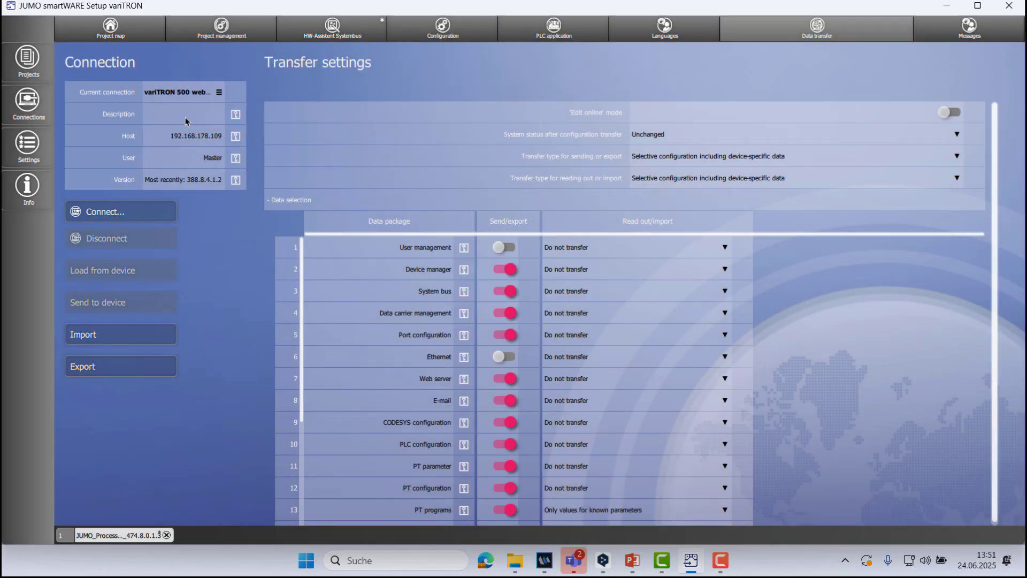
left_click(137, 214)
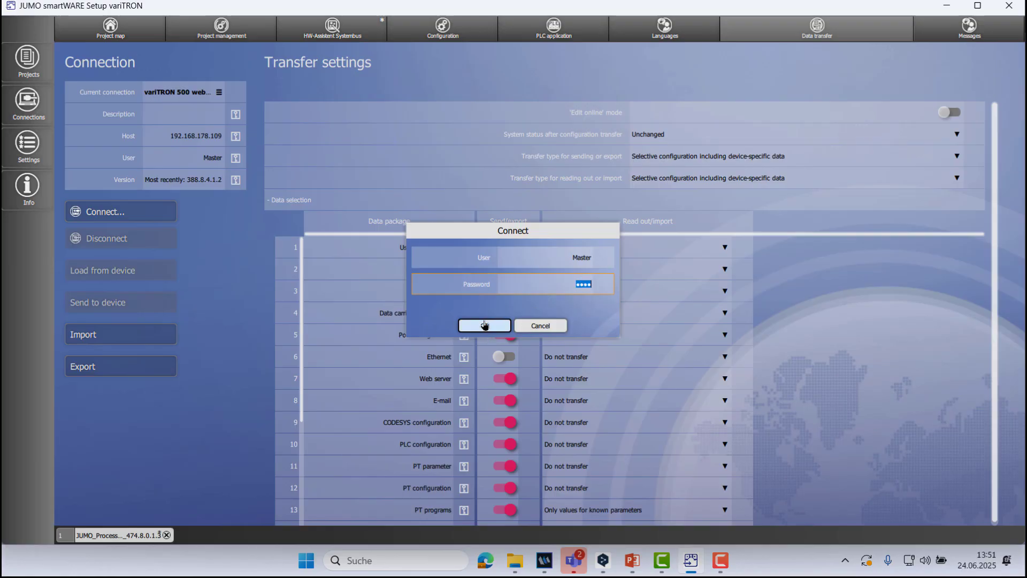
left_click(484, 324)
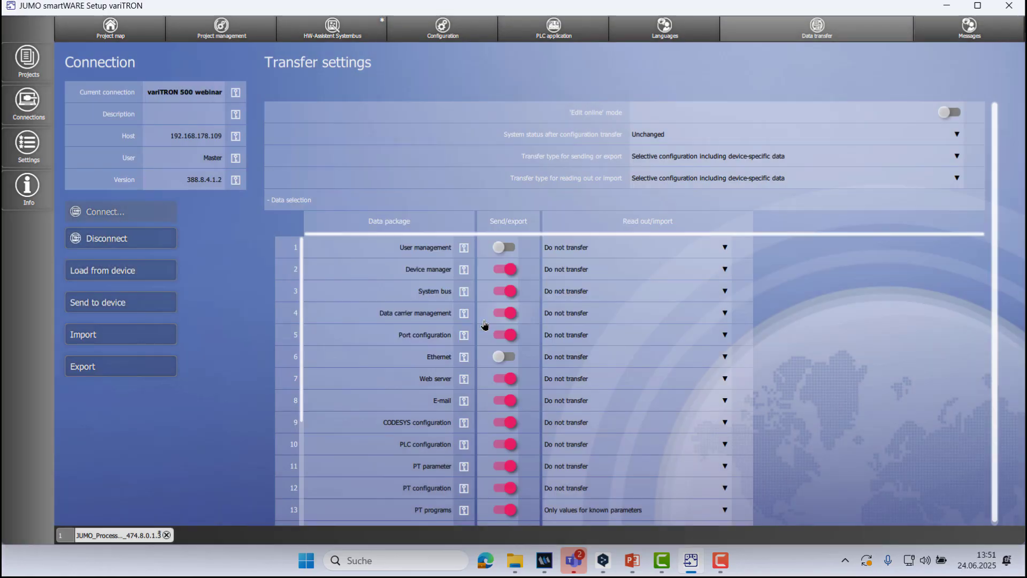
Perform a bus scan in the HW-Assistent Systembus to read in the hardware arrangement.
left_click(342, 33)
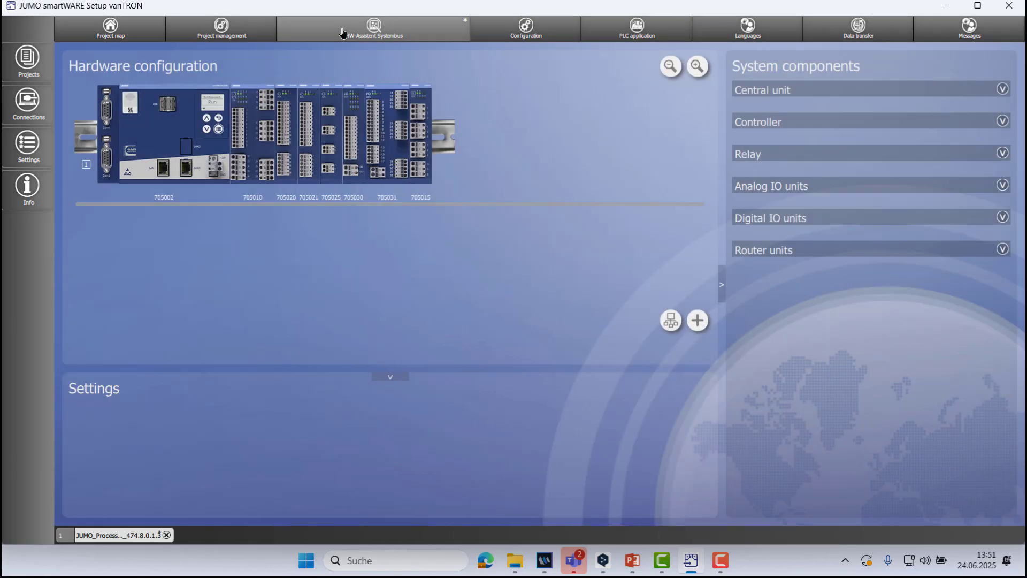
left_click(672, 321)
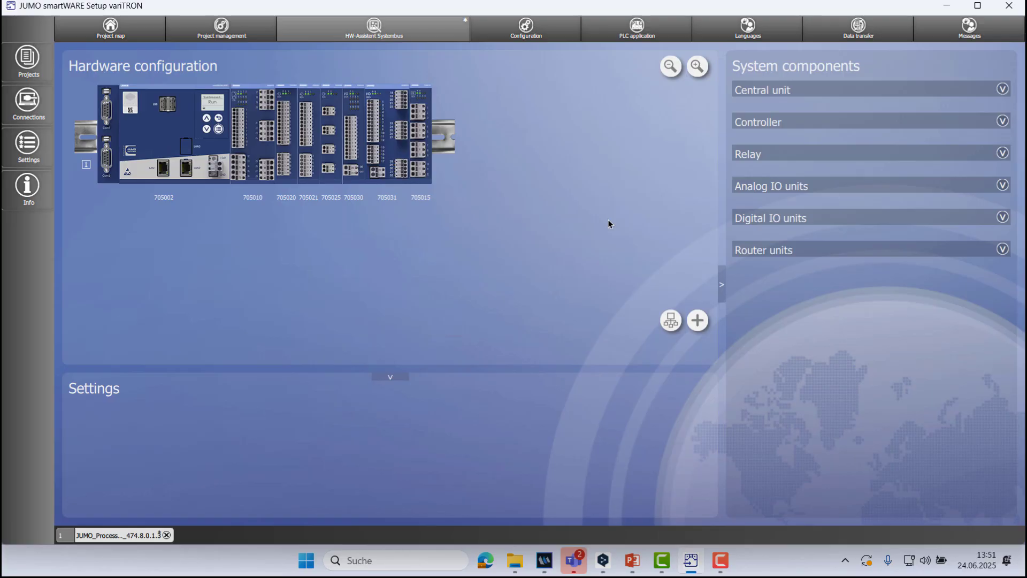
Review the project management details and the project's hardware configuration.
left_click(128, 33)
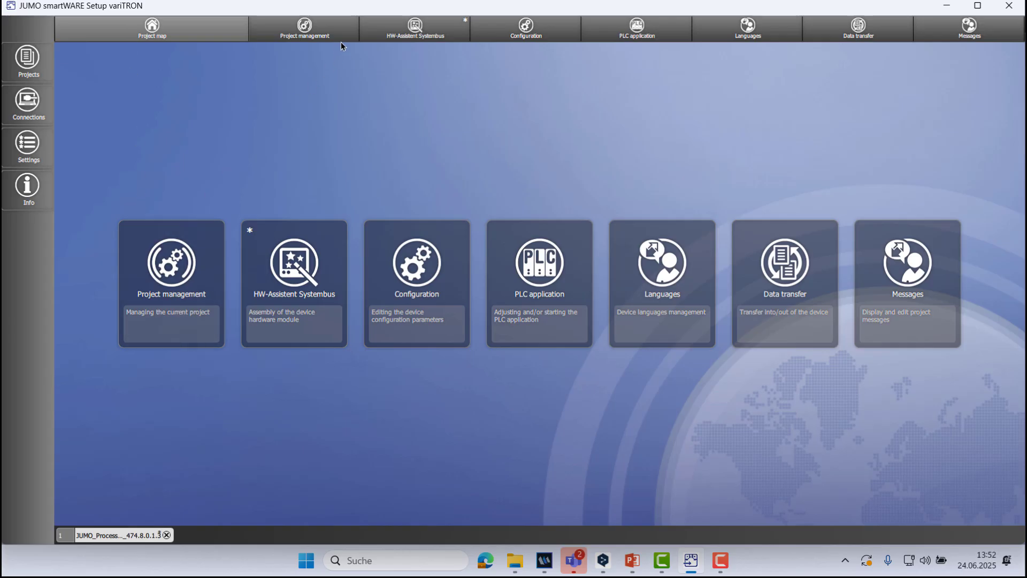
left_click(154, 289)
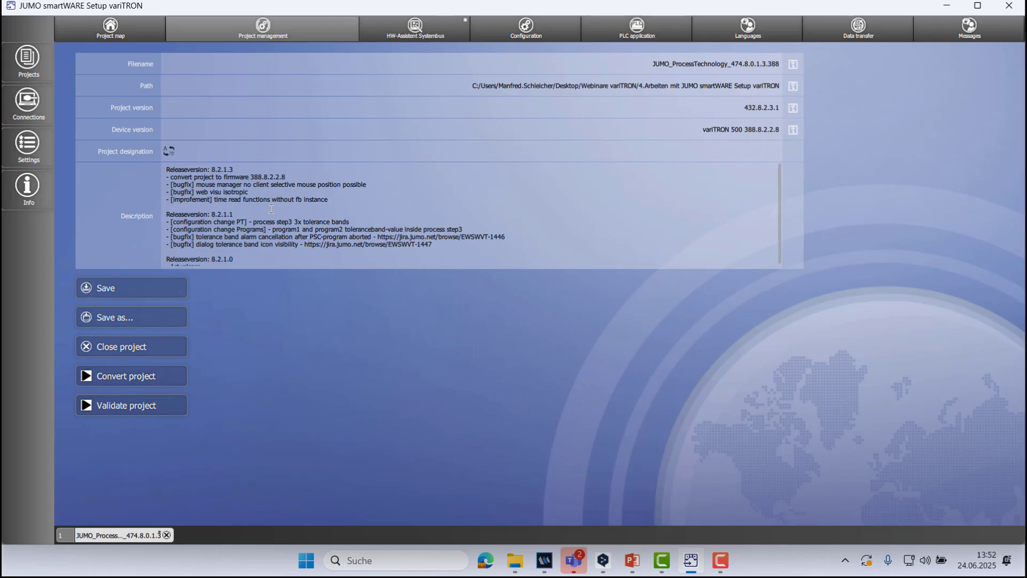
left_click(406, 40)
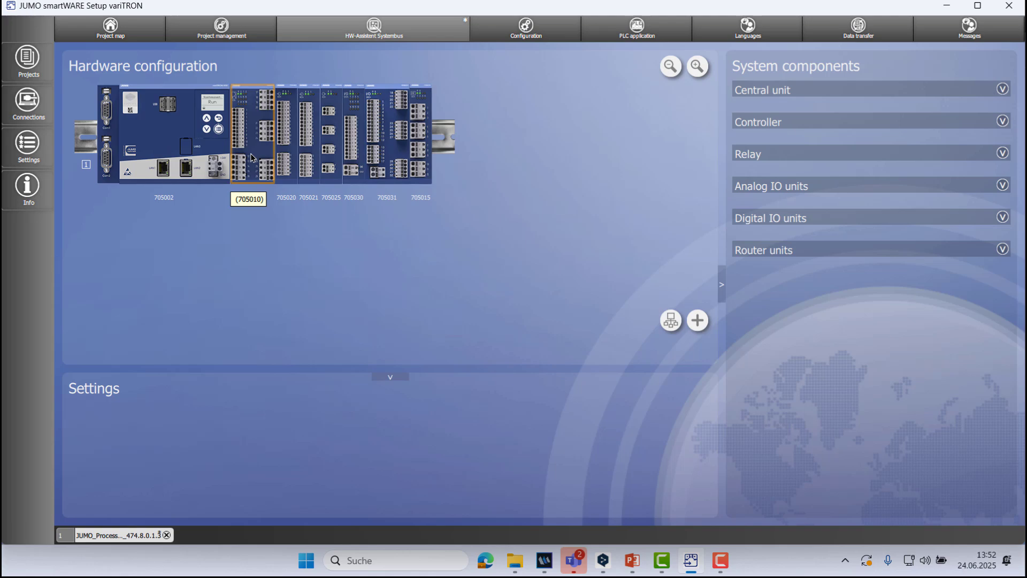
Check the application language and enable Using application language for the project, returning to the device configuration.
left_click(514, 29)
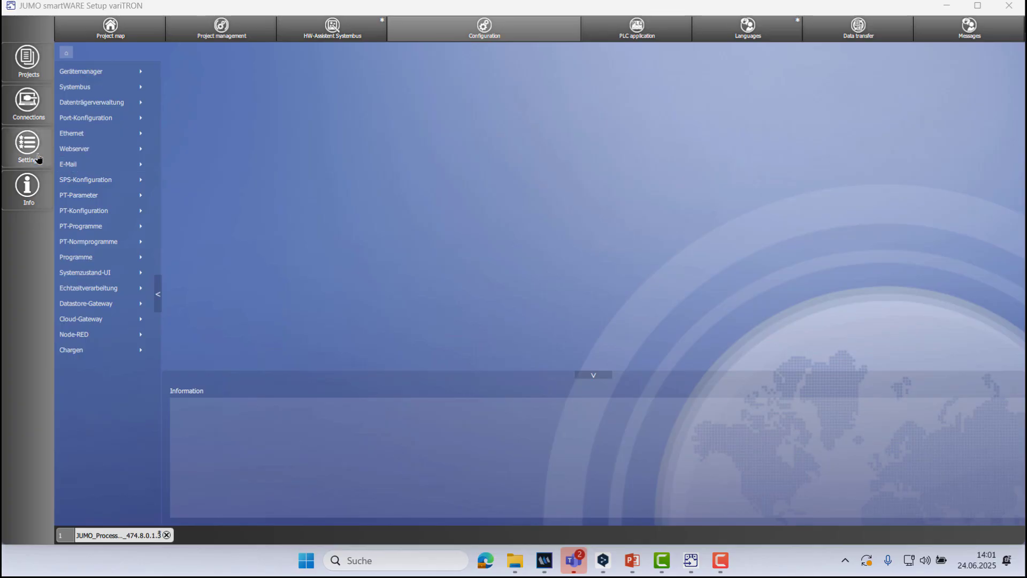
left_click(38, 159)
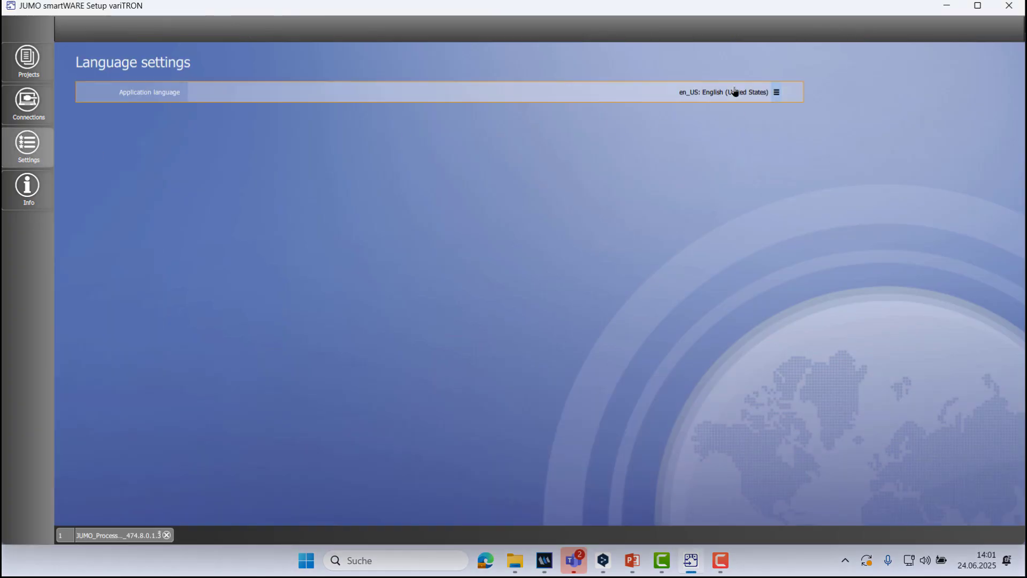
left_click(122, 537)
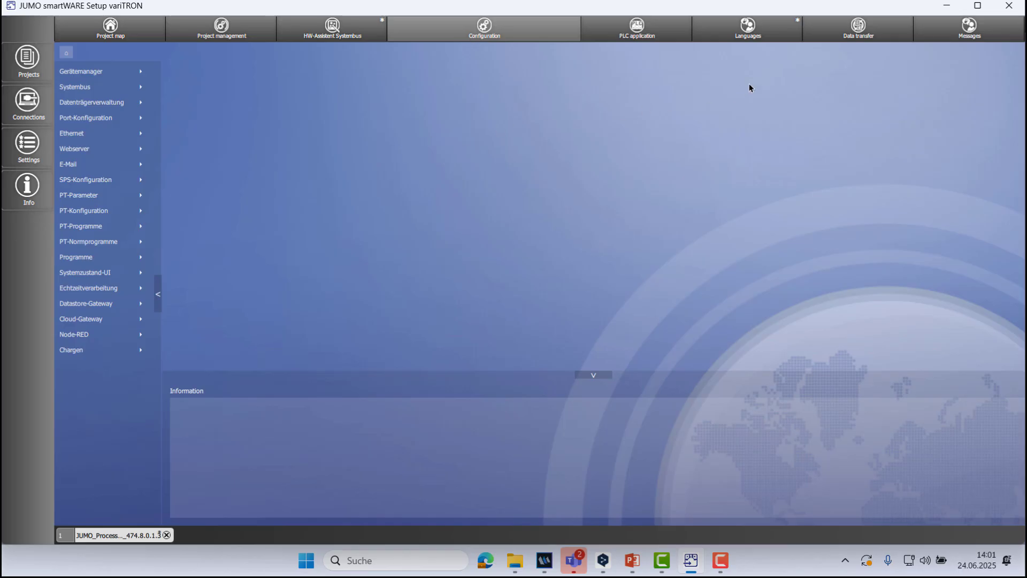
left_click(780, 38)
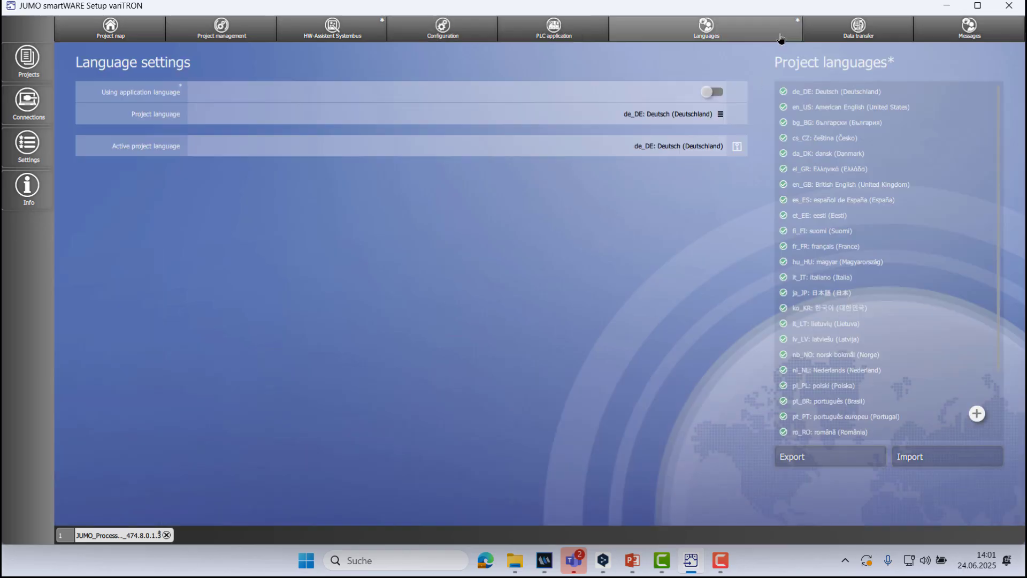
left_click(714, 94)
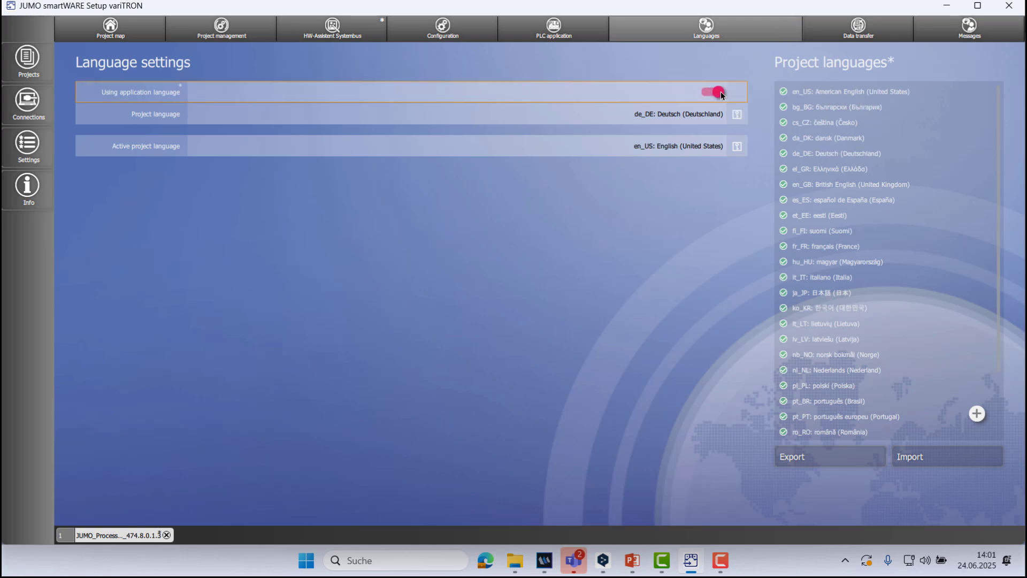
left_click(429, 37)
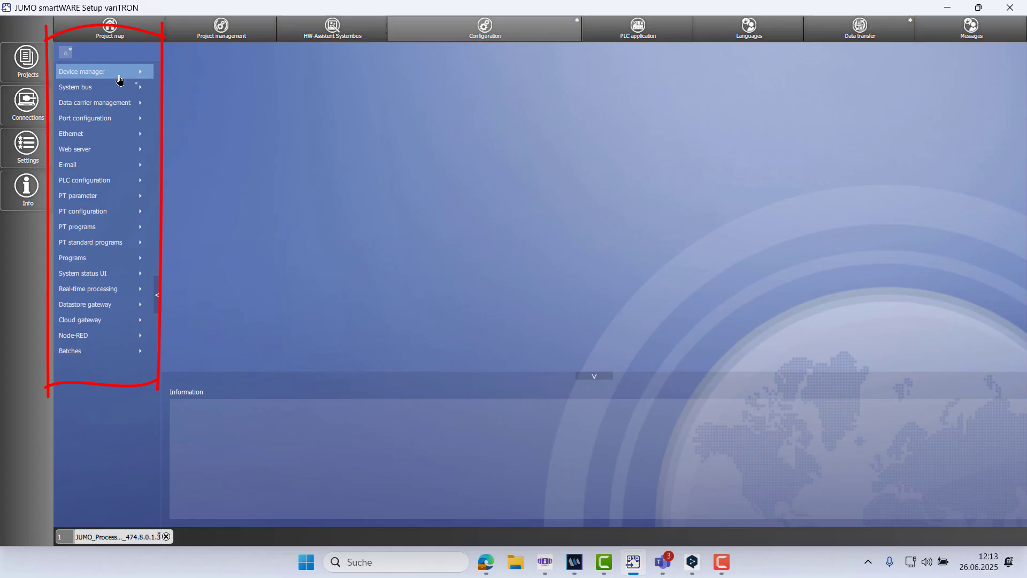
Examine the device settings and device designations in the Device manager, returning to the configuration overview.
left_click(120, 75)
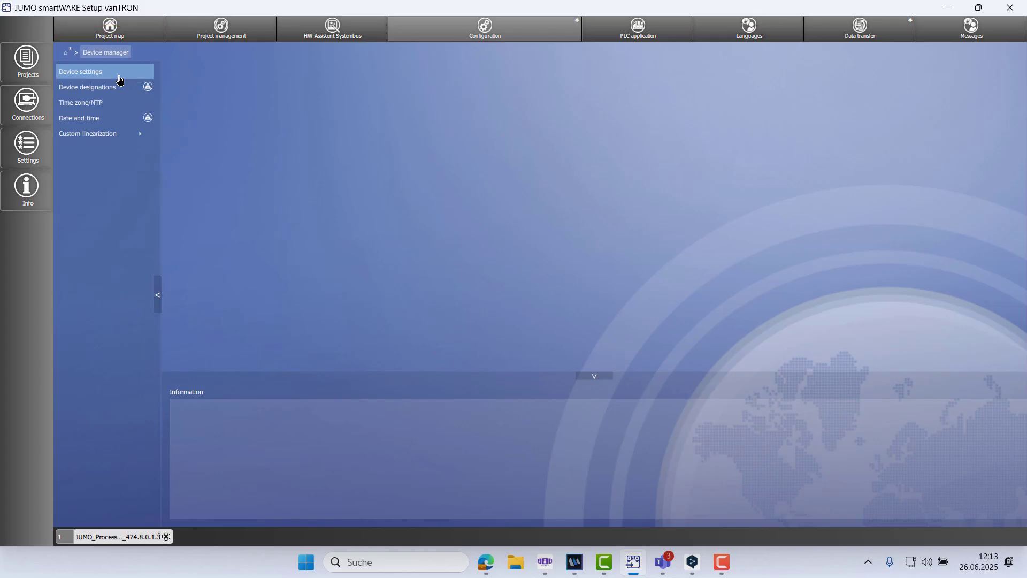
left_click(122, 77)
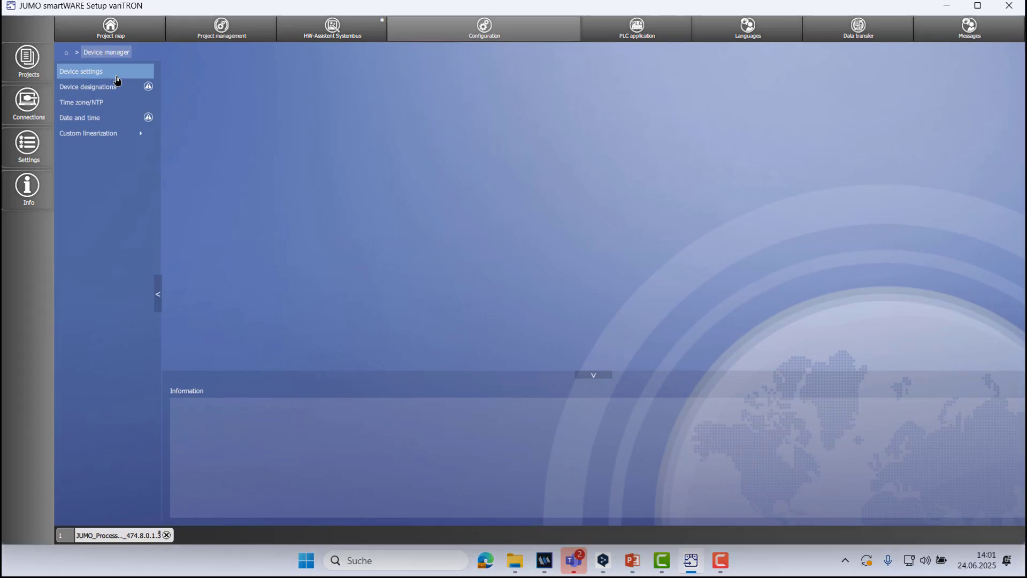
left_click(116, 91)
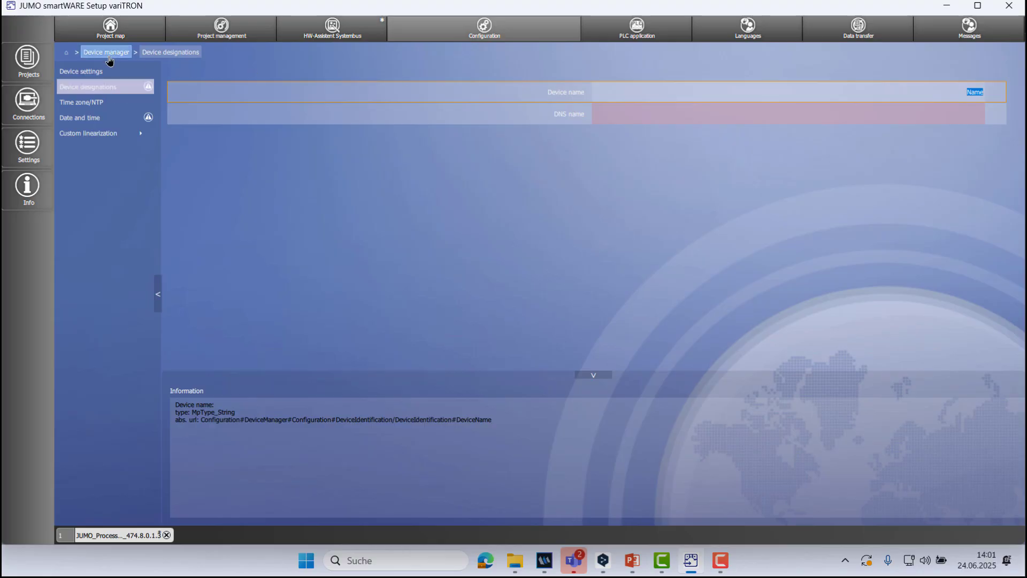
left_click(71, 57)
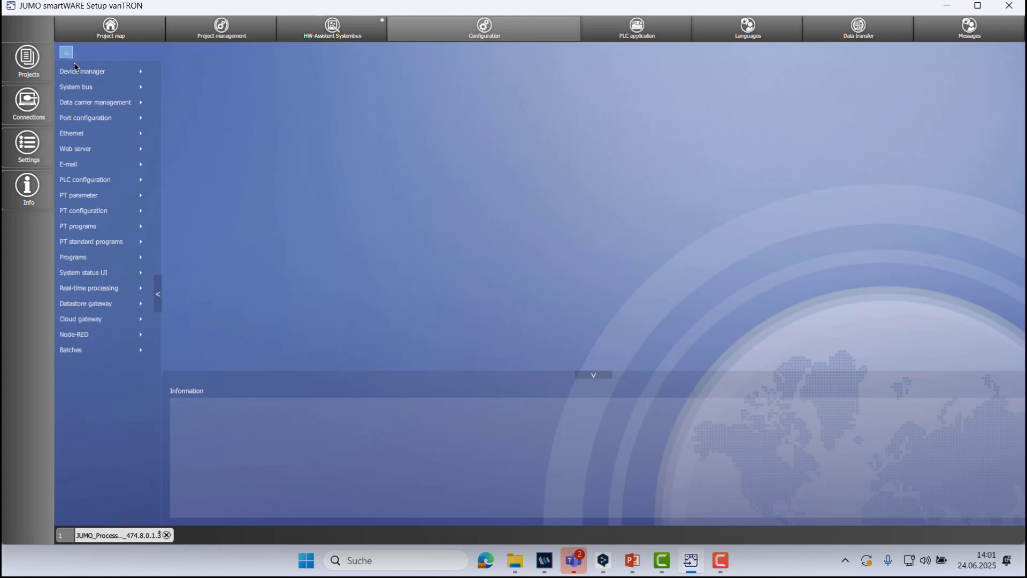
Examine the settings and alarms of analog input 1 on the system bus's 4x controller, returning to the configuration overview.
left_click(83, 87)
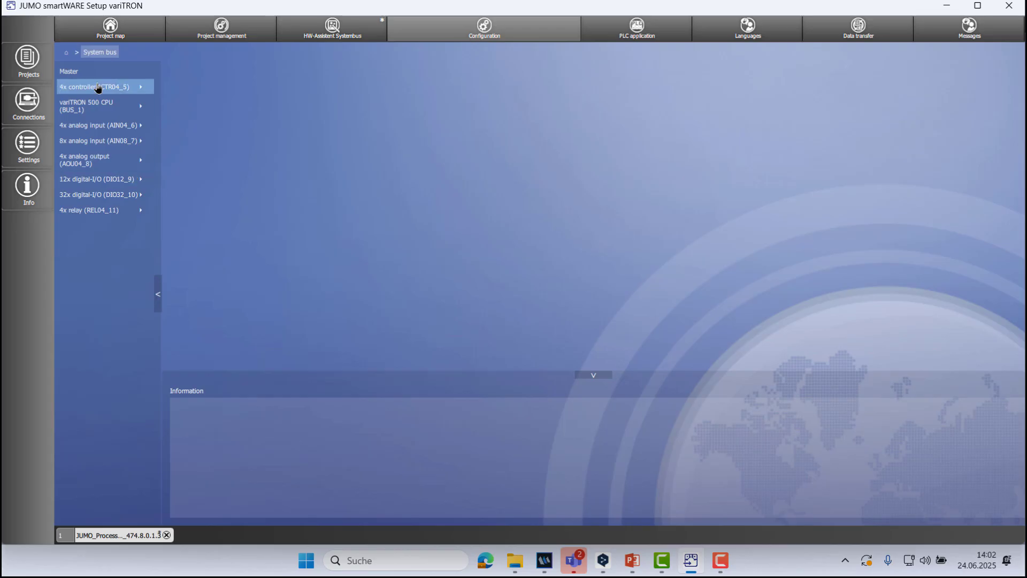
left_click(98, 88)
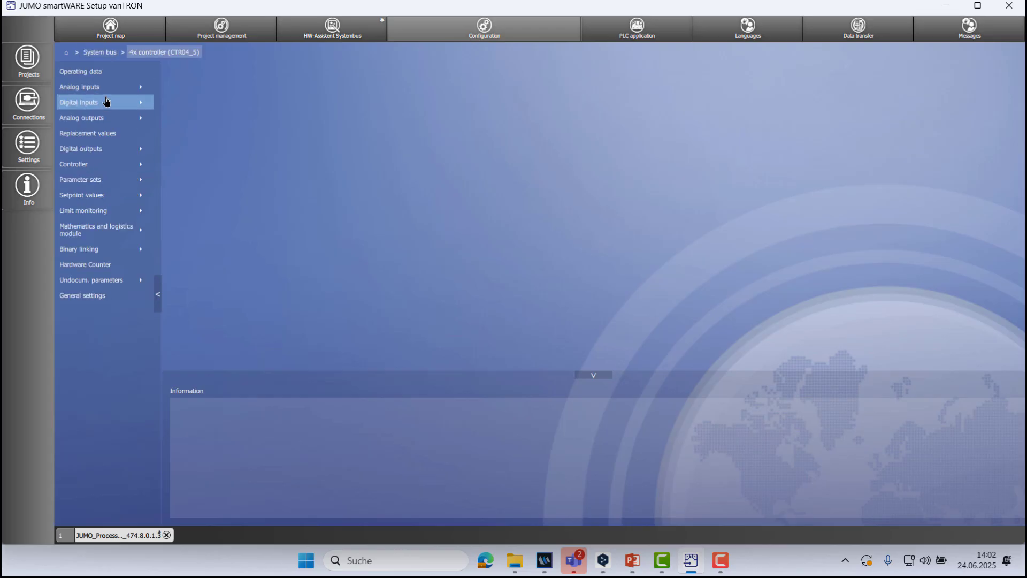
left_click(107, 92)
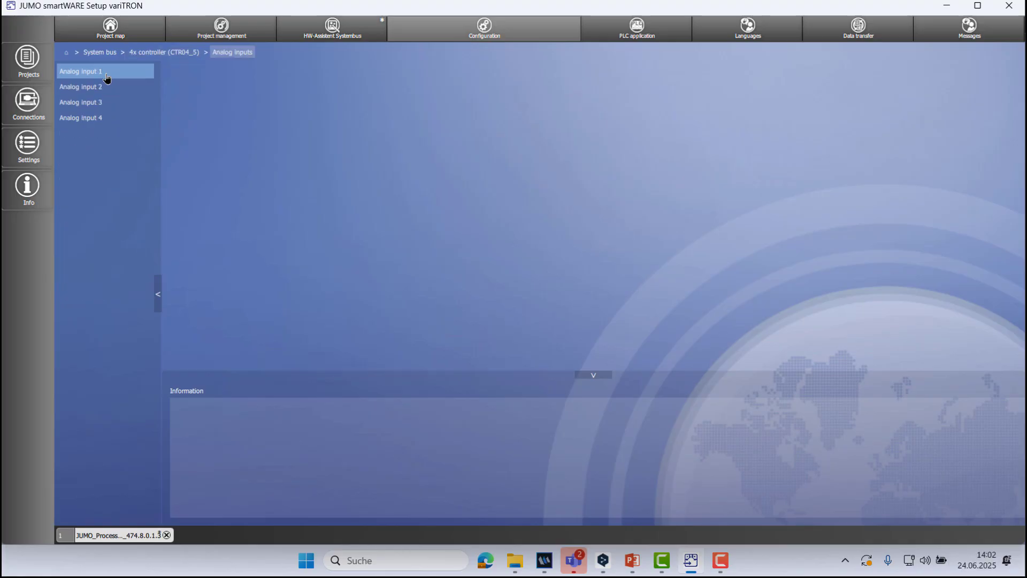
left_click(107, 74)
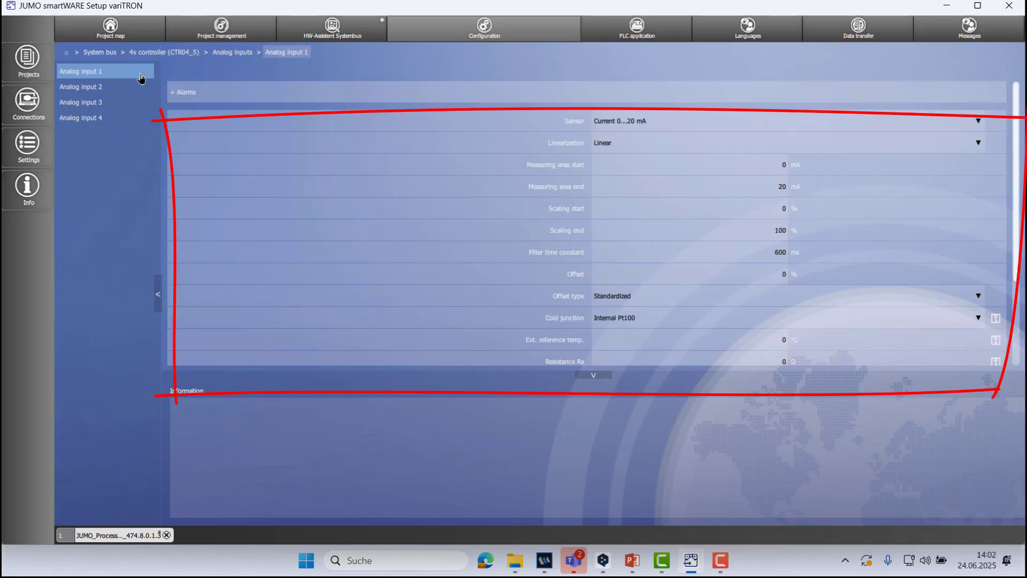
left_click(180, 93)
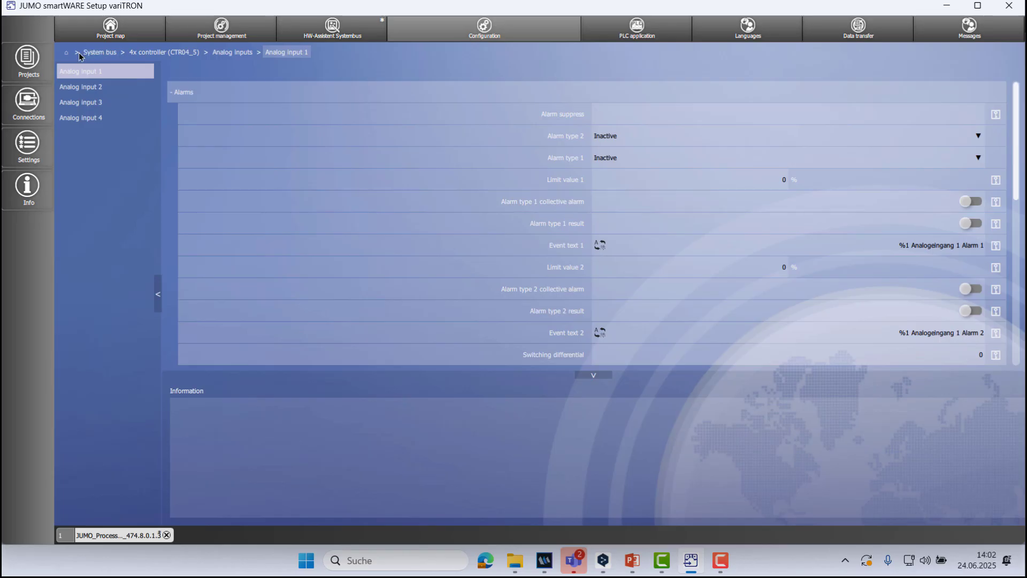
left_click(67, 53)
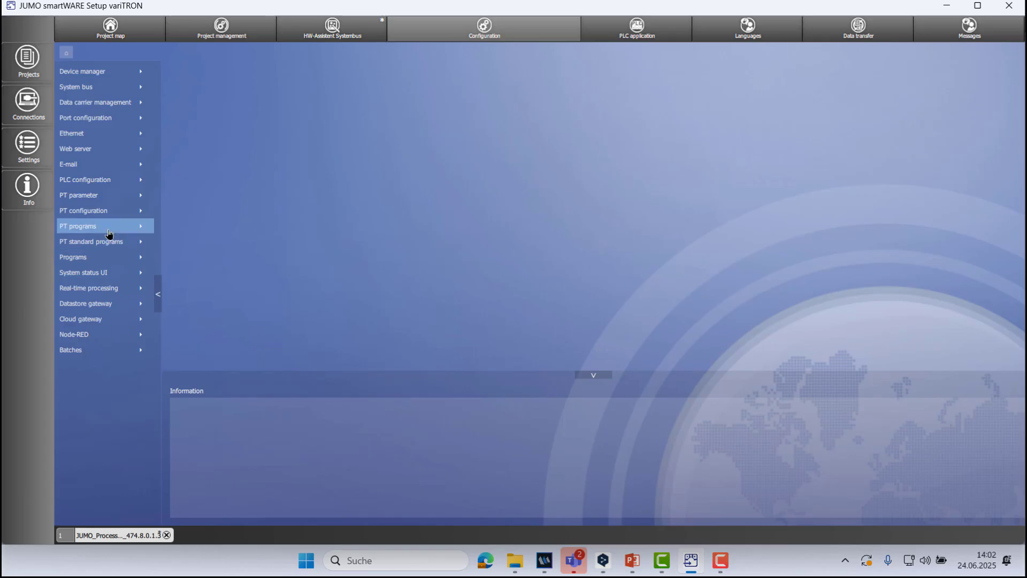
Review the data recording groups under Real-time processing, returning to the configuration overview.
left_click(108, 291)
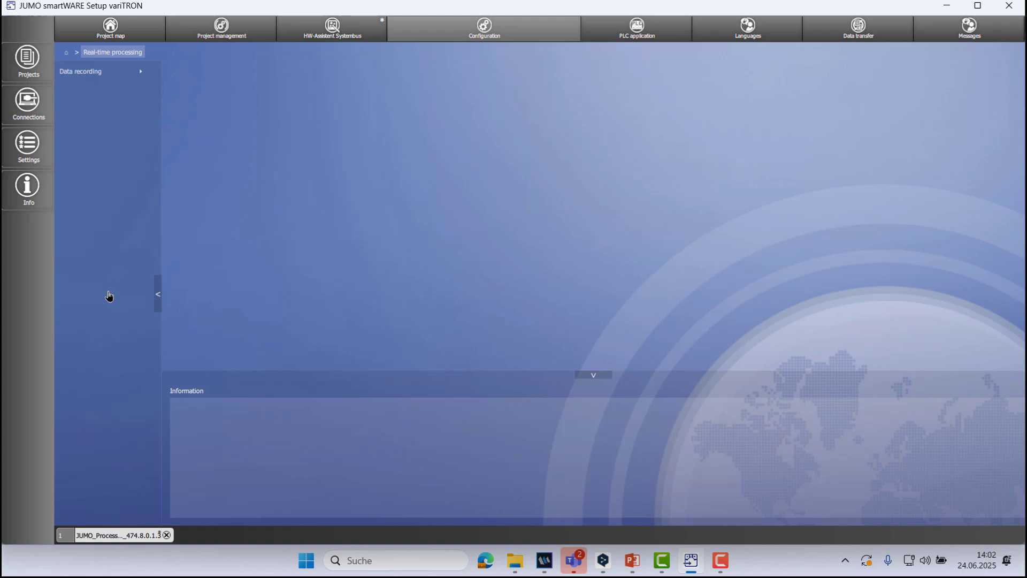
left_click(93, 75)
left_click(93, 77)
left_click(94, 78)
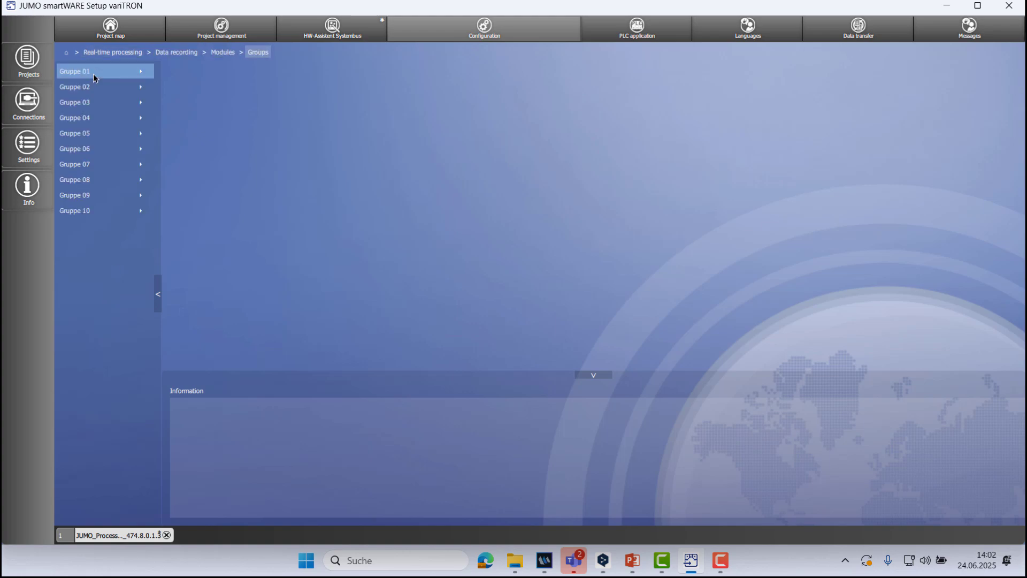
left_click(67, 53)
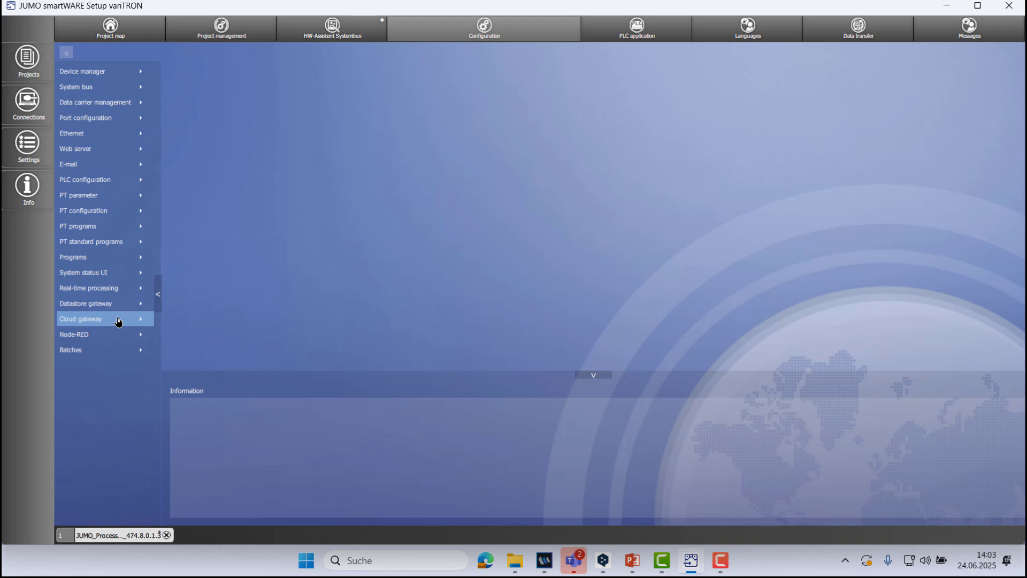
Check the available CODESYS programming systems in the PLC application's start parameters, keeping CODESYS V3.5 SP19 Patch 2 (64 bit).
left_click(664, 30)
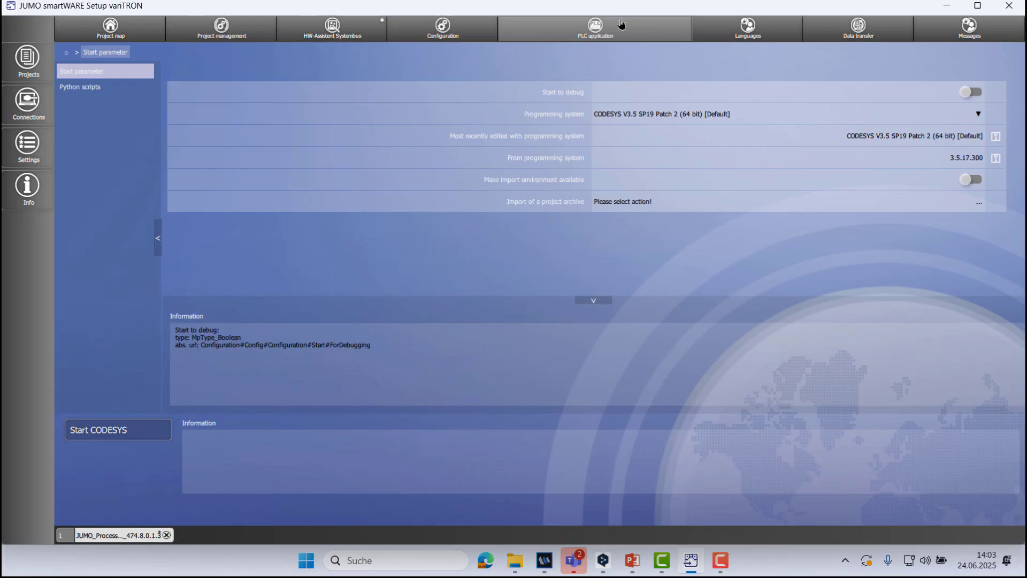
left_click(978, 115)
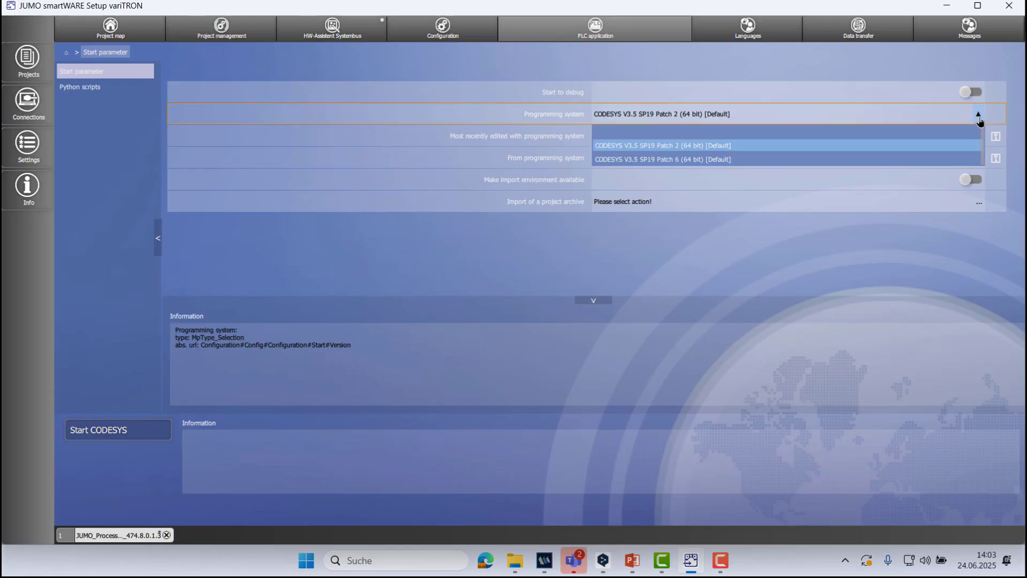
left_click(857, 155)
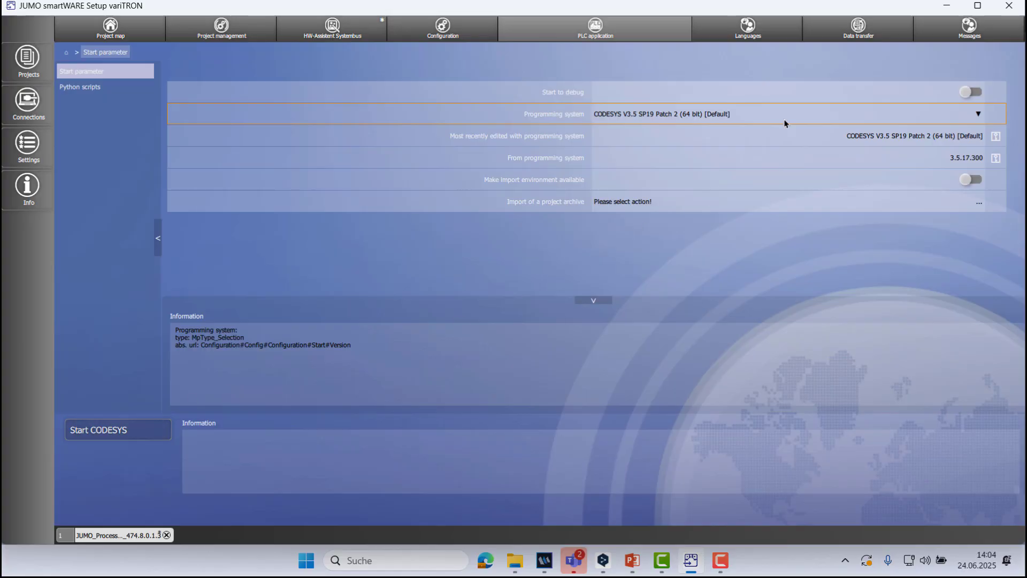
Enable sending/exporting of the User management data package in the transfer settings and apply the change.
left_click(872, 33)
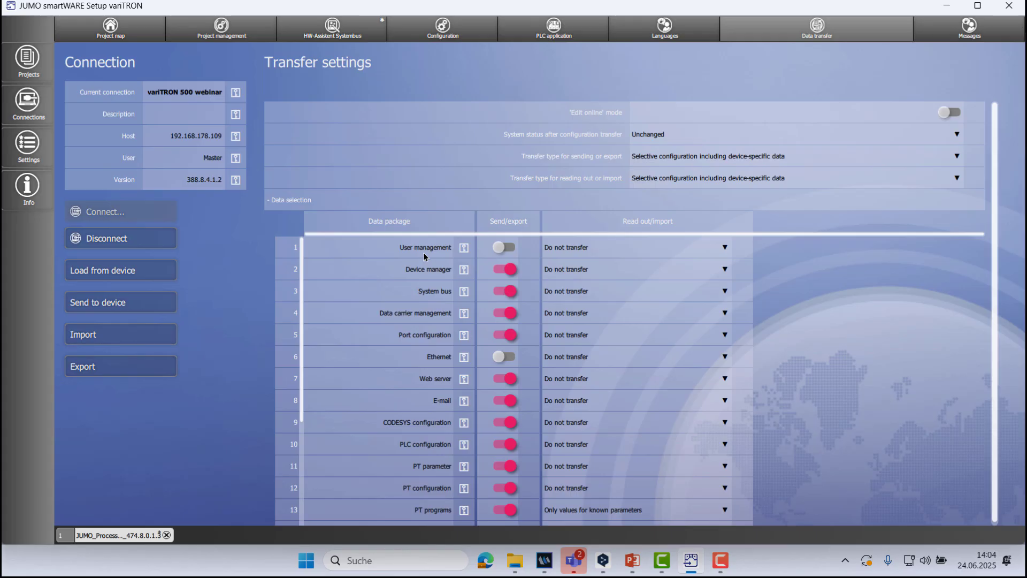
left_click(512, 248)
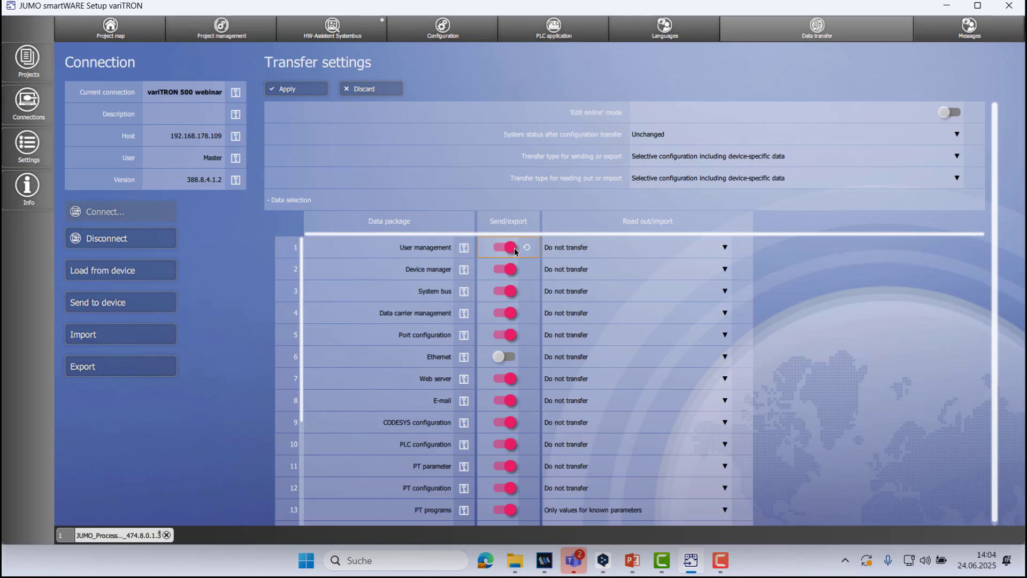
left_click(294, 92)
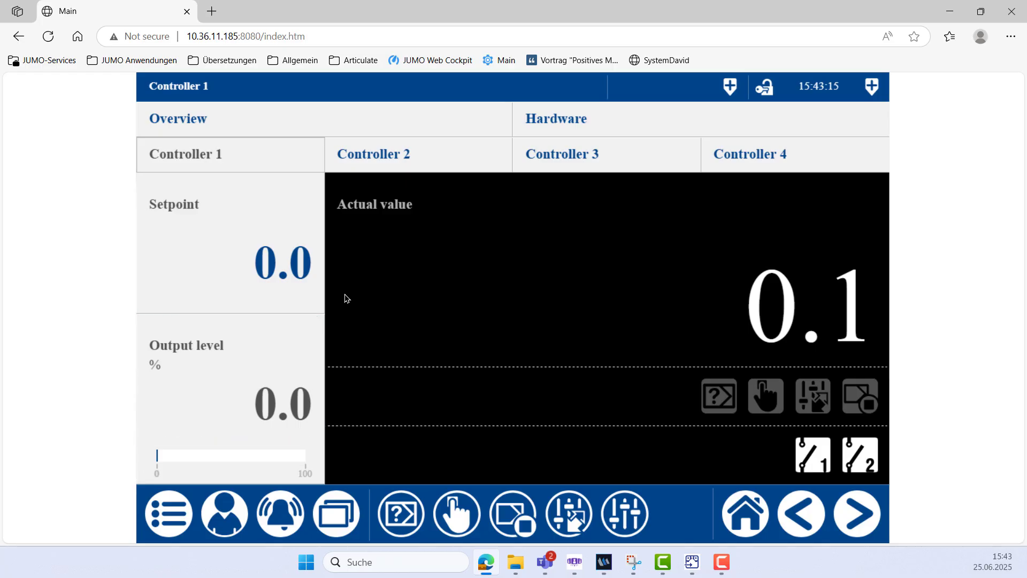
Set the setpoint of Controller 1 to 150 in the device's web visualization in the browser.
left_click(307, 287)
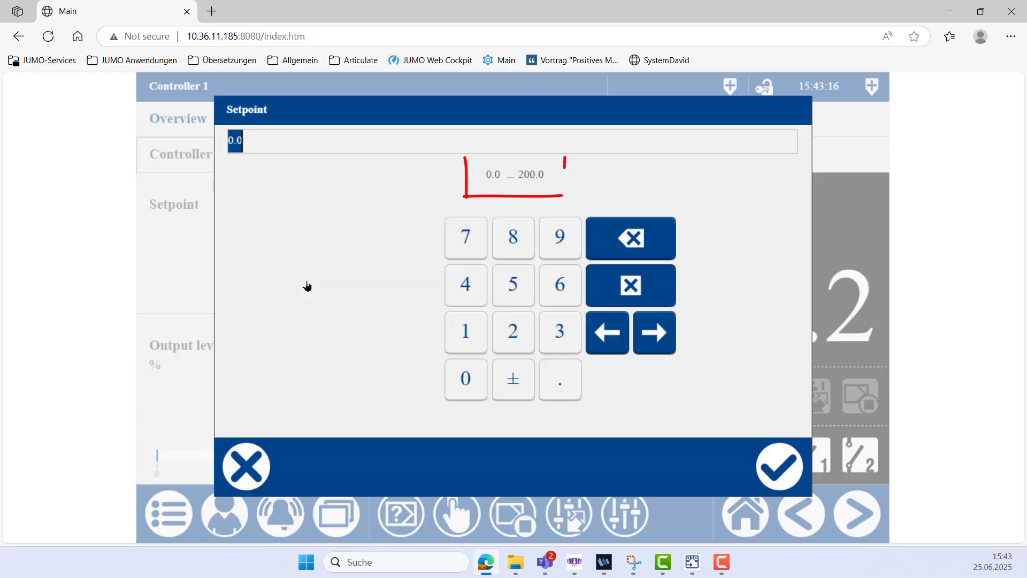
left_click(457, 338)
left_click(523, 290)
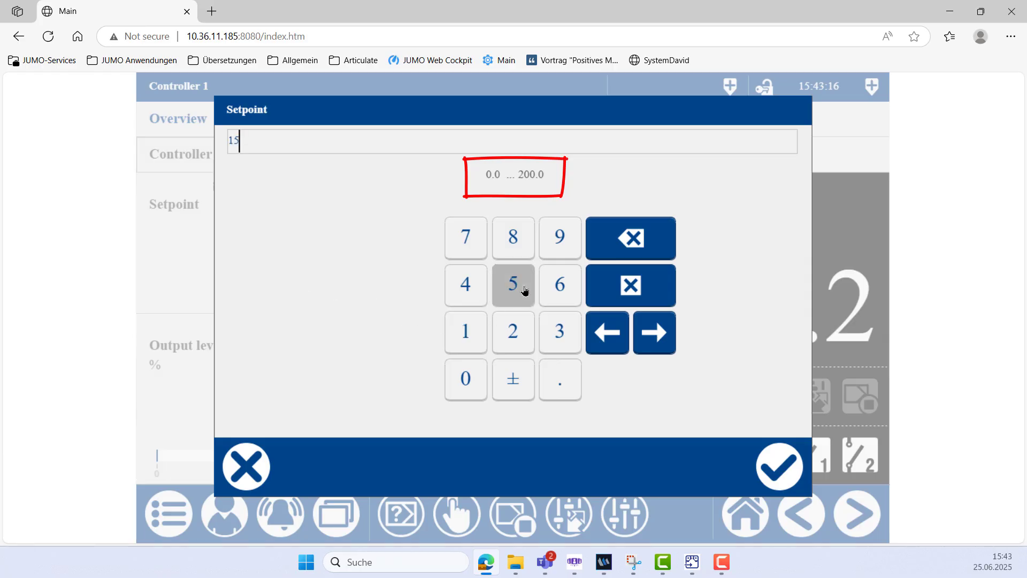
left_click(481, 386)
left_click(774, 461)
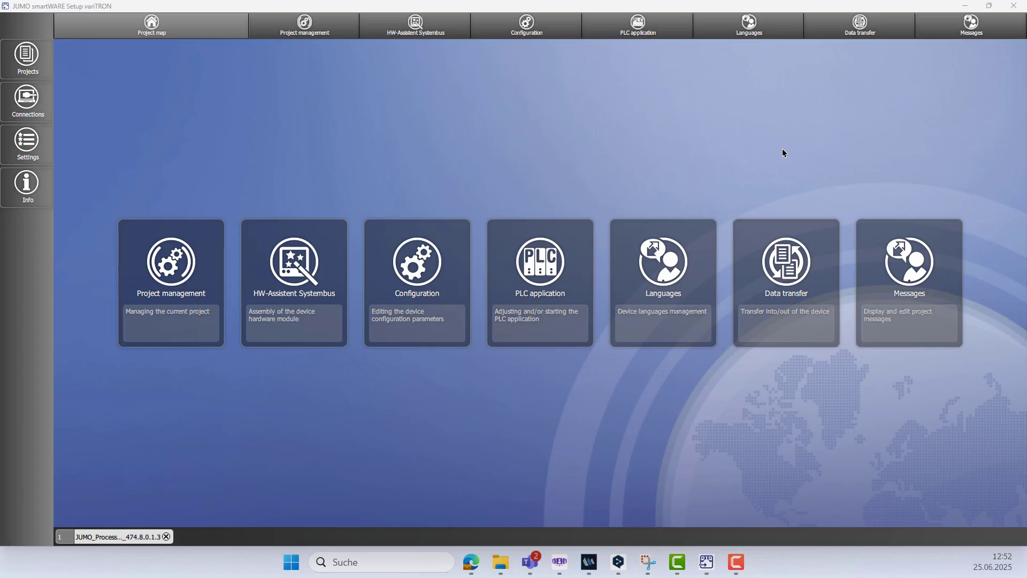
Switch to JUMO smartWARE Setup and check the optional slot settings of controller module 705010 in the hardware configuration.
left_click(438, 35)
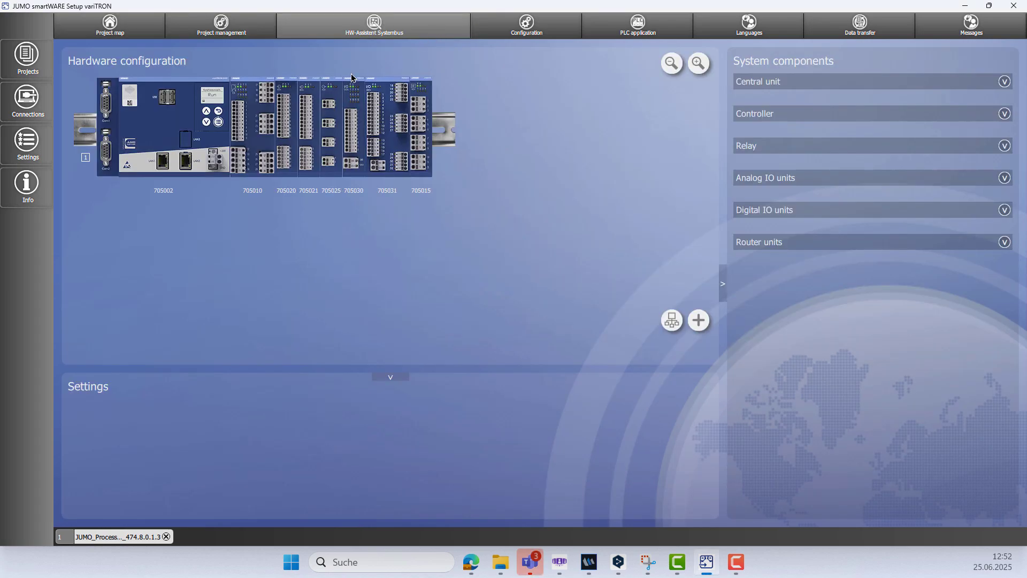
left_click(258, 113)
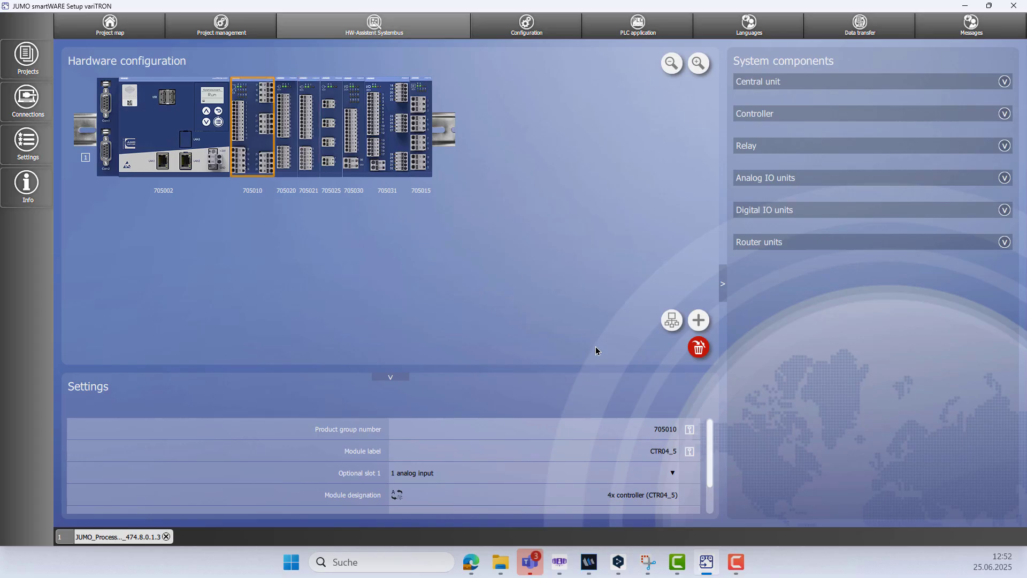
scroll(470, 476, "down", 1)
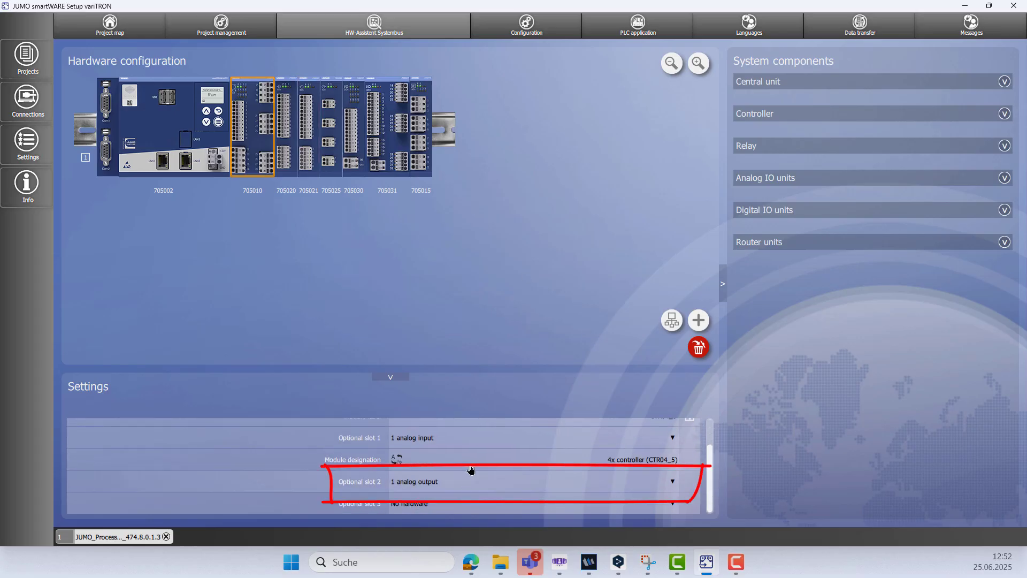
Set the sensor of analog input 1 on the 4x controller (CTR04_5) to RTD temp. probe 3-w.
left_click(525, 35)
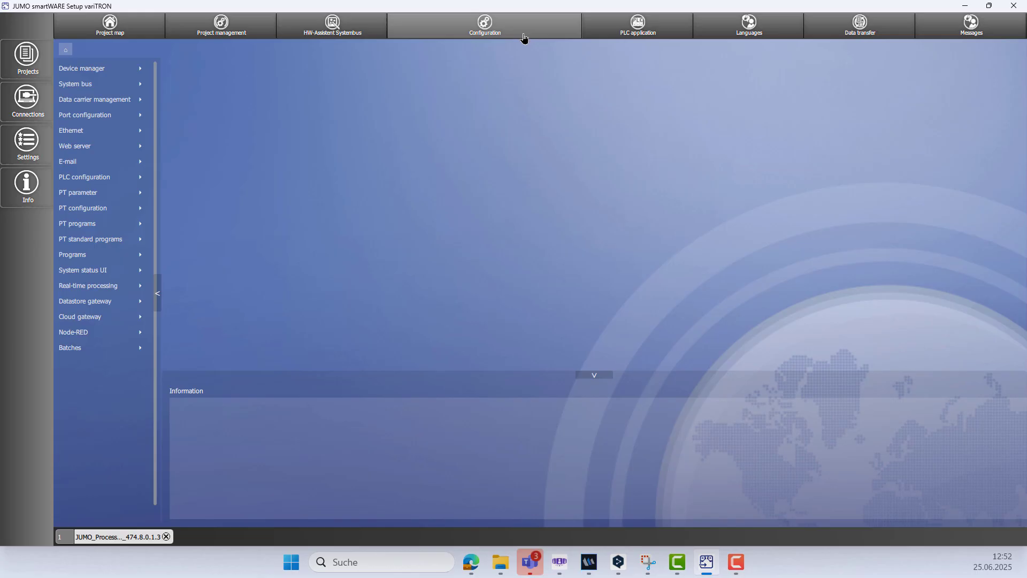
left_click(136, 87)
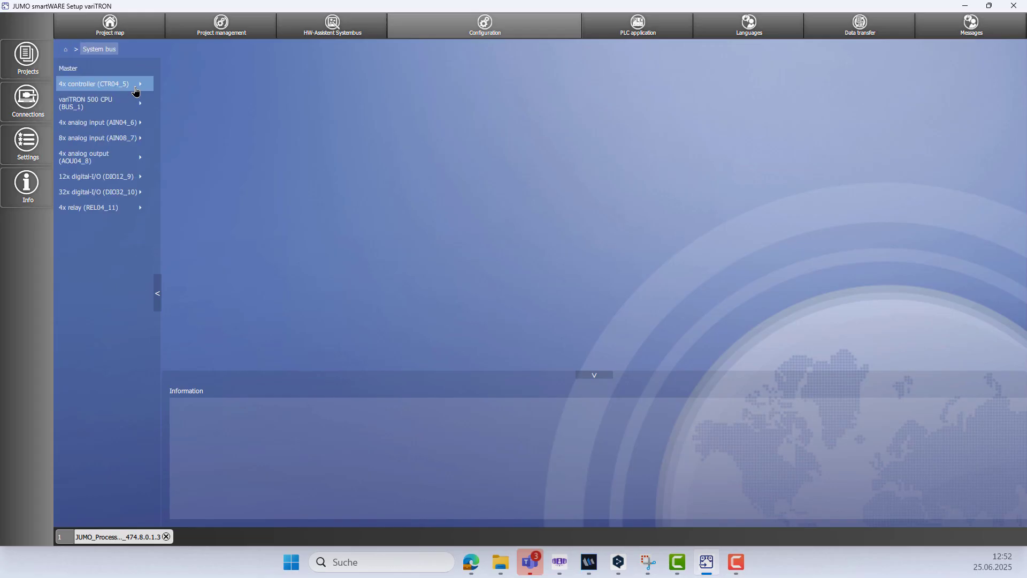
left_click(136, 90)
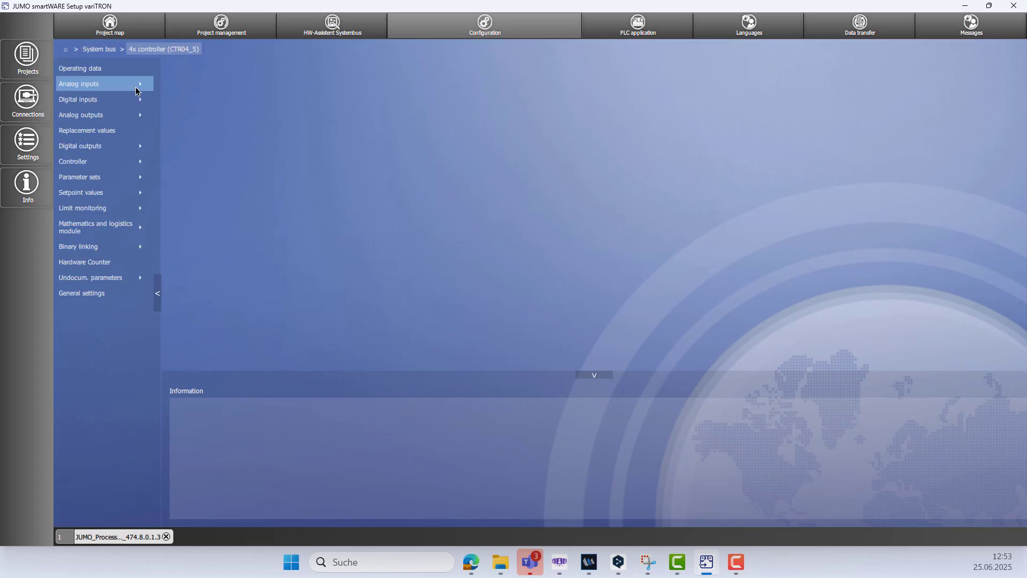
left_click(136, 87)
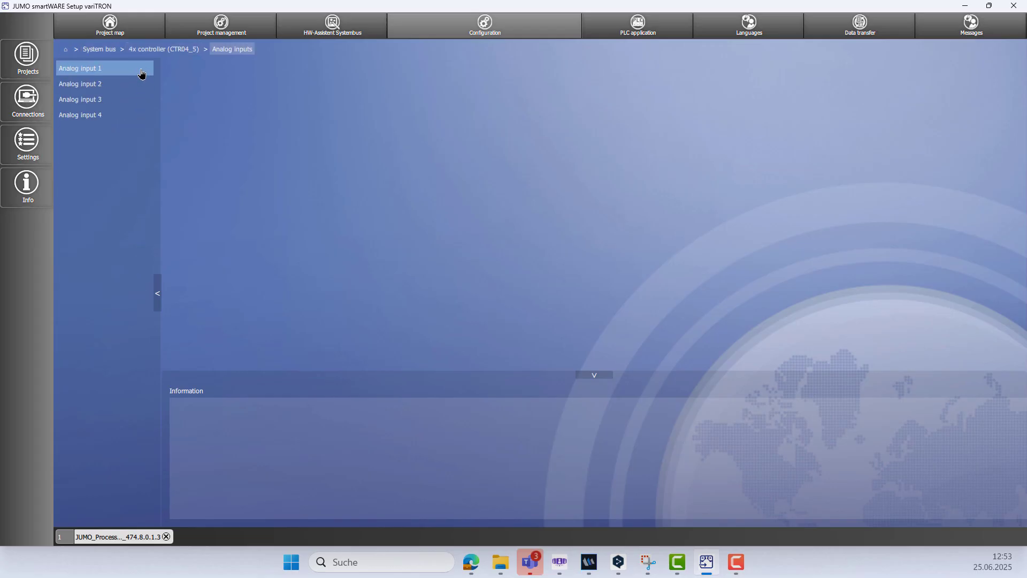
left_click(142, 70)
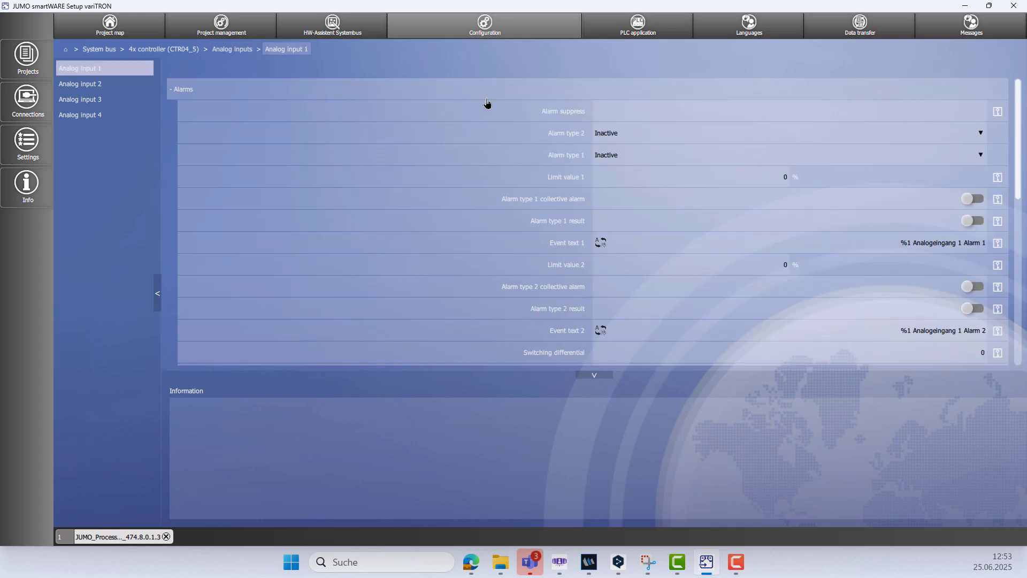
left_click(179, 89)
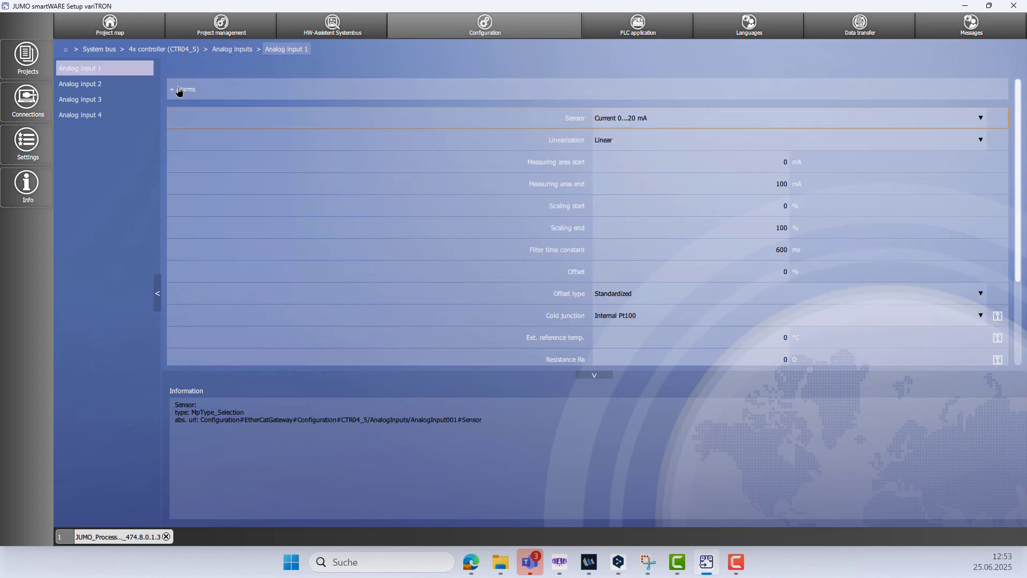
left_click(653, 120)
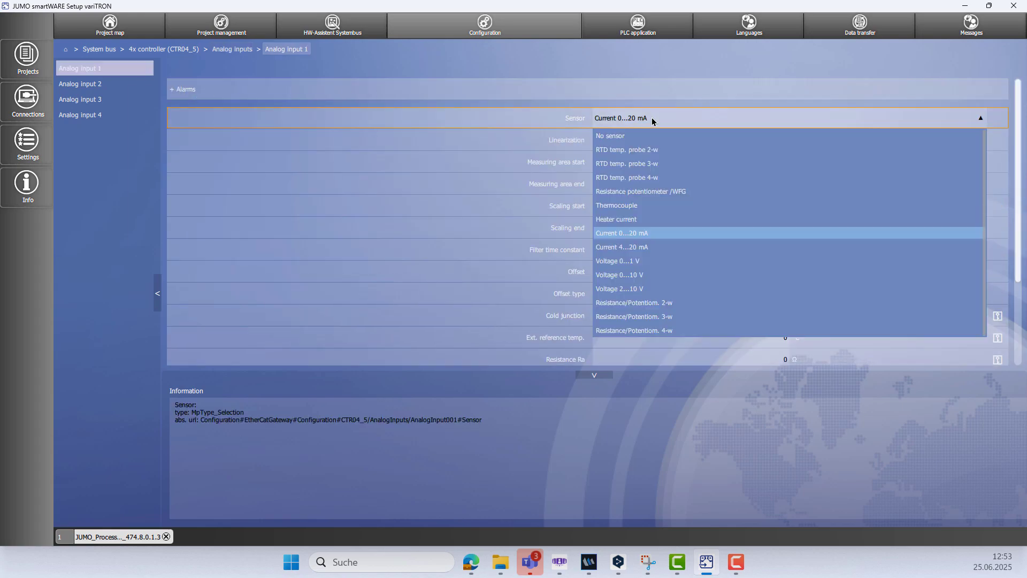
left_click(648, 164)
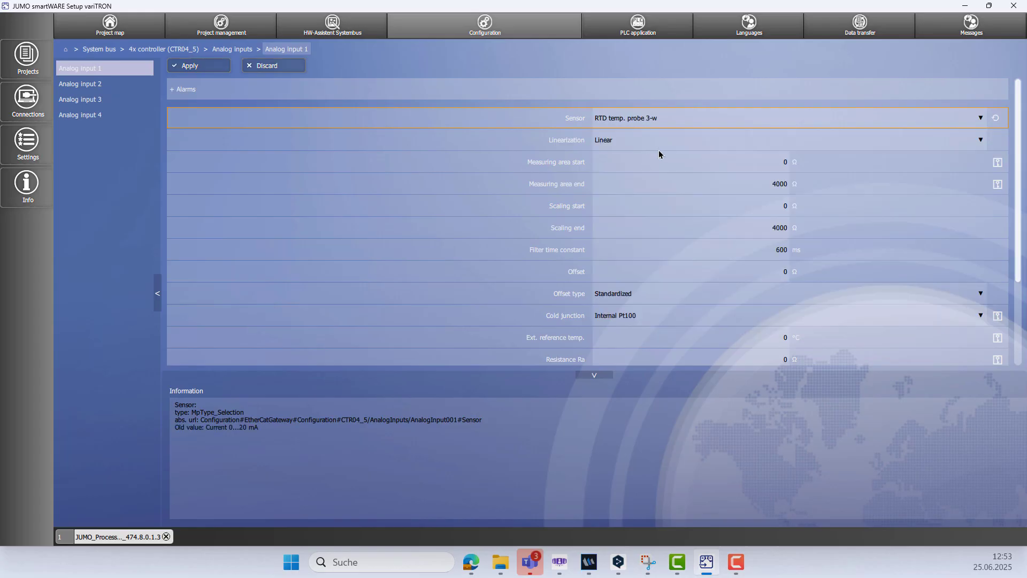
Set the linearization of analog input 1 to Pt100 and apply the input's changes.
left_click(979, 140)
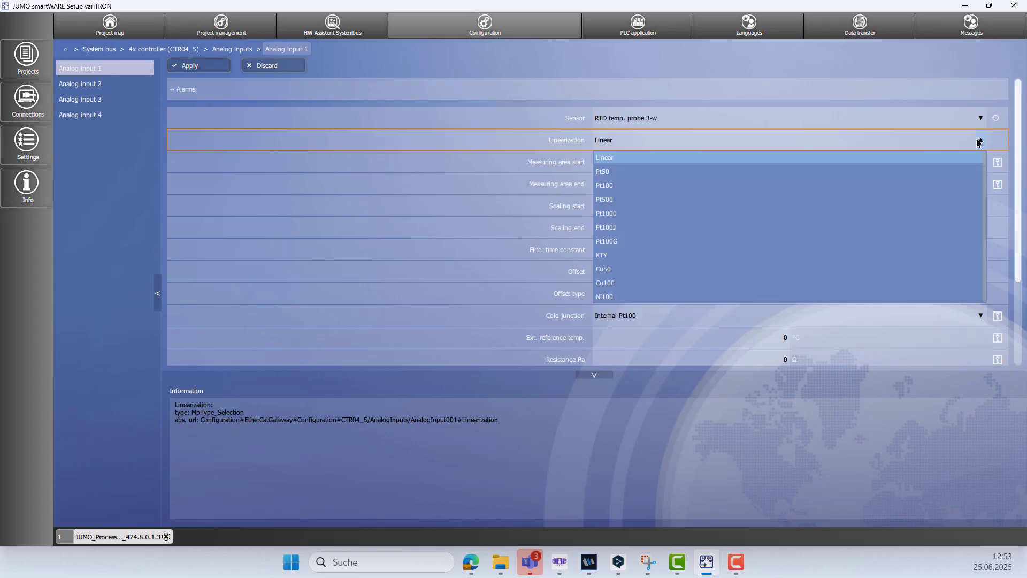
left_click(613, 185)
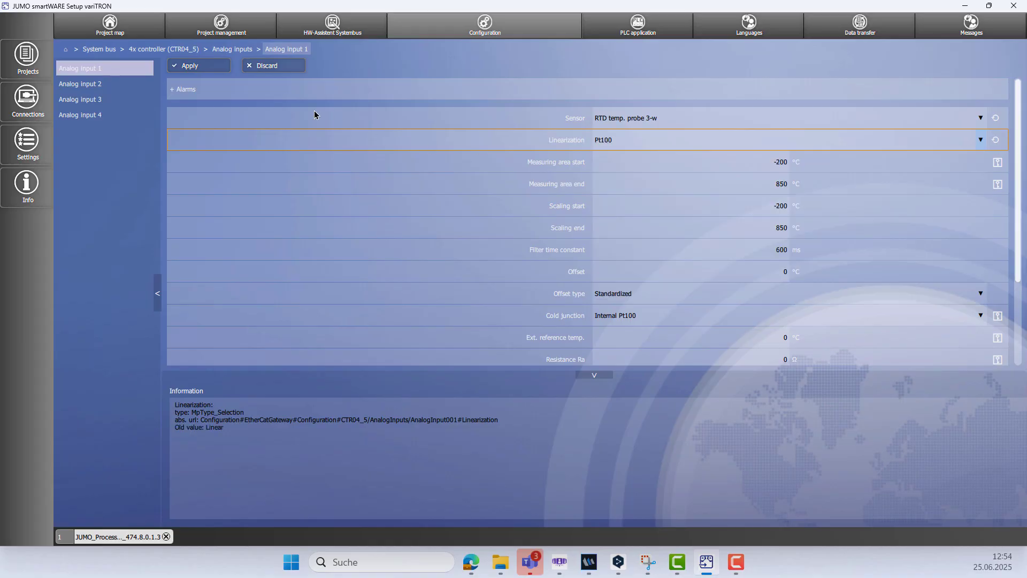
left_click(208, 67)
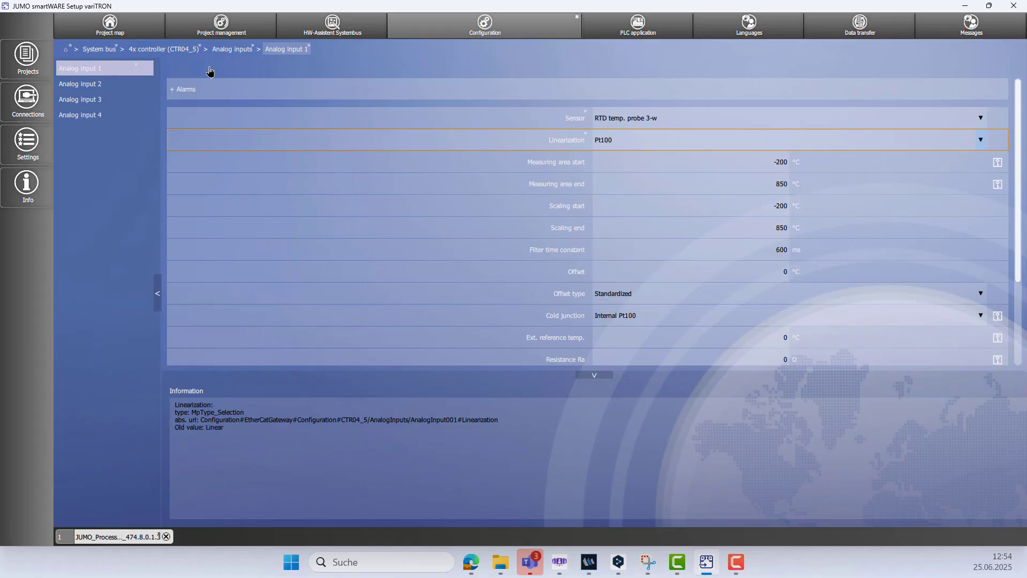
Set the controller type of Controller 1 on the 4x controller (CTR04_5) to Continuous controller and apply the change.
left_click(182, 51)
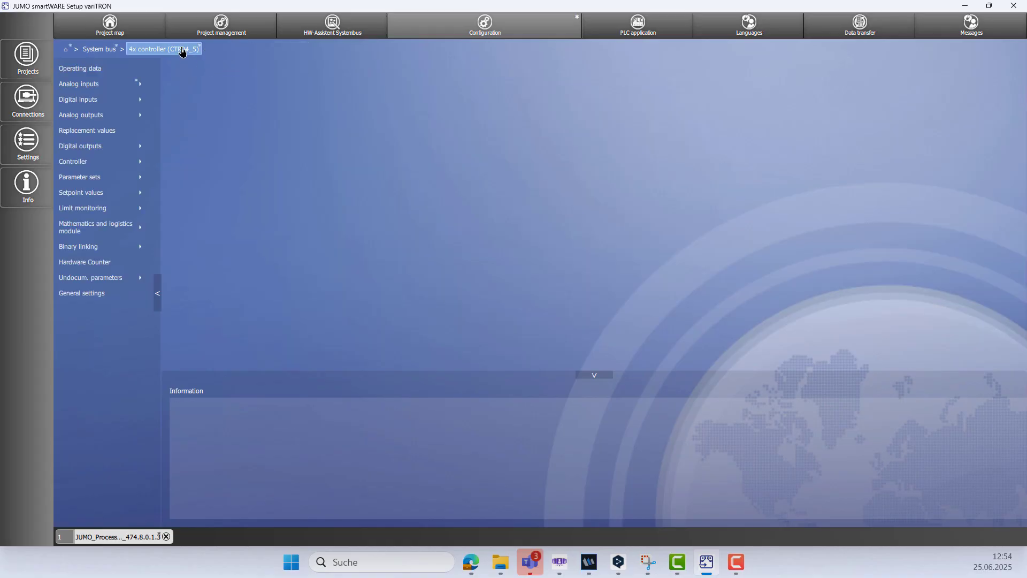
left_click(109, 167)
left_click(85, 74)
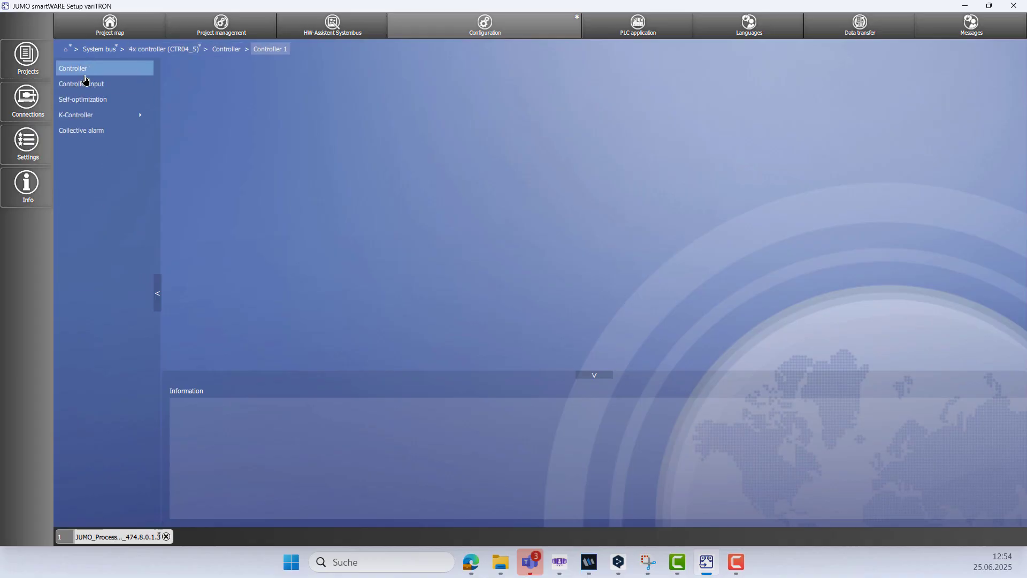
left_click(85, 77)
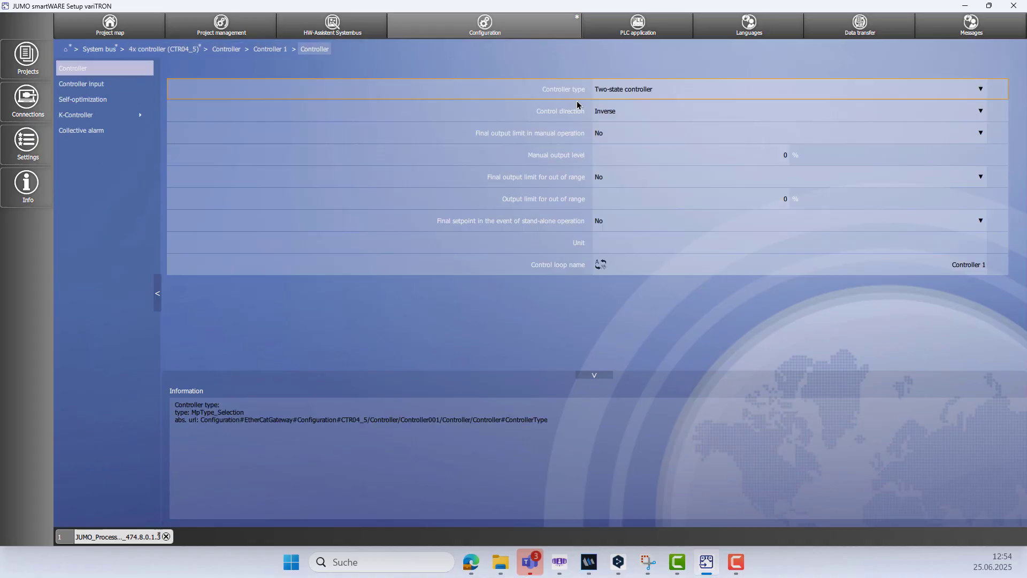
left_click(608, 92)
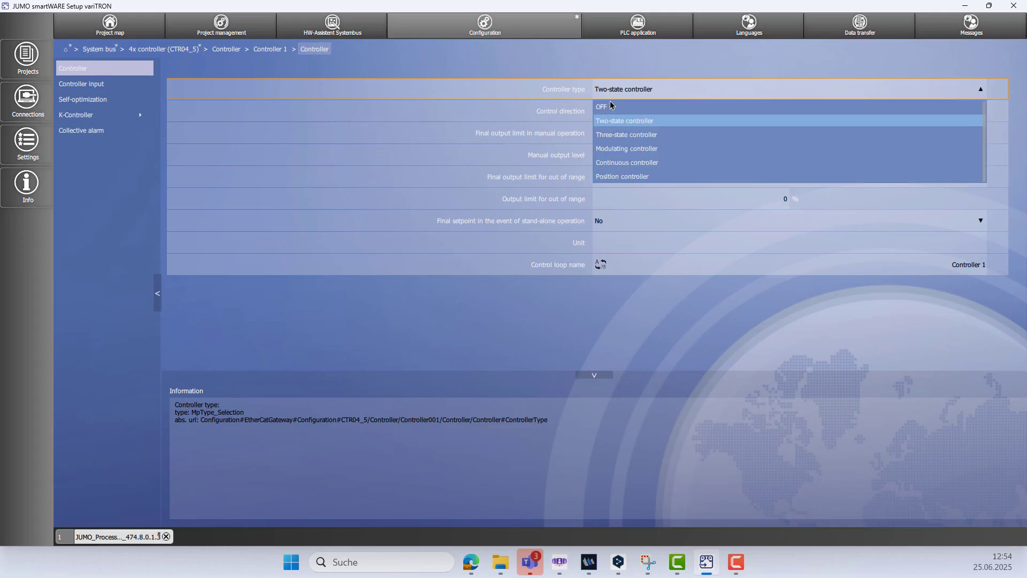
left_click(635, 163)
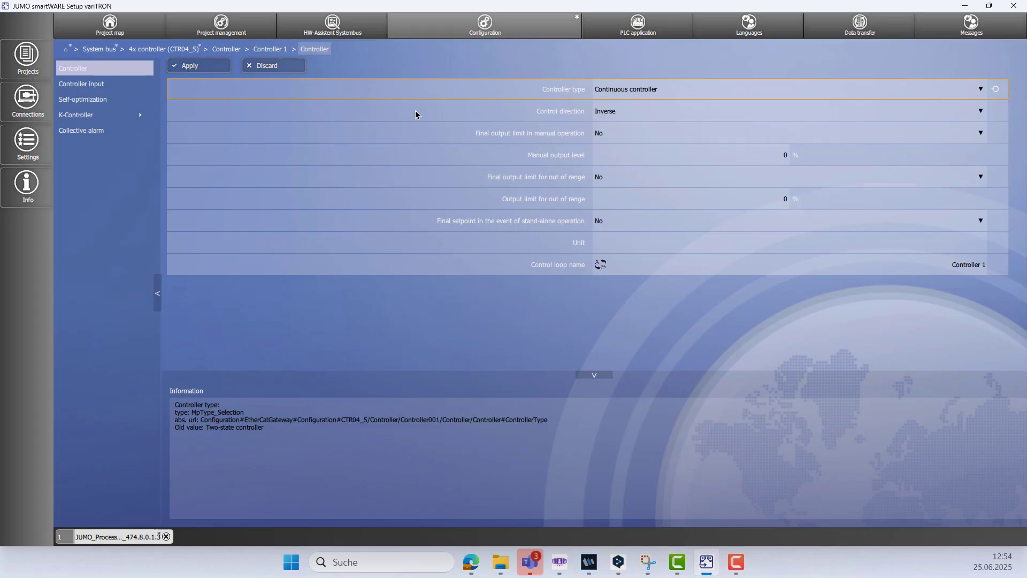
left_click(207, 70)
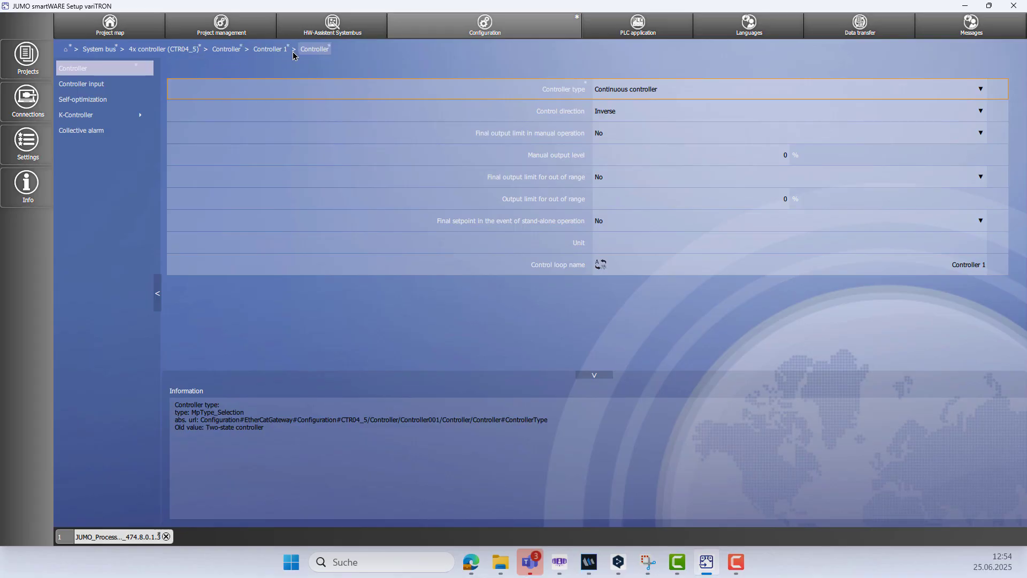
Set the Setpoint limit max in Controller 1's controller input settings to 200.
left_click(268, 53)
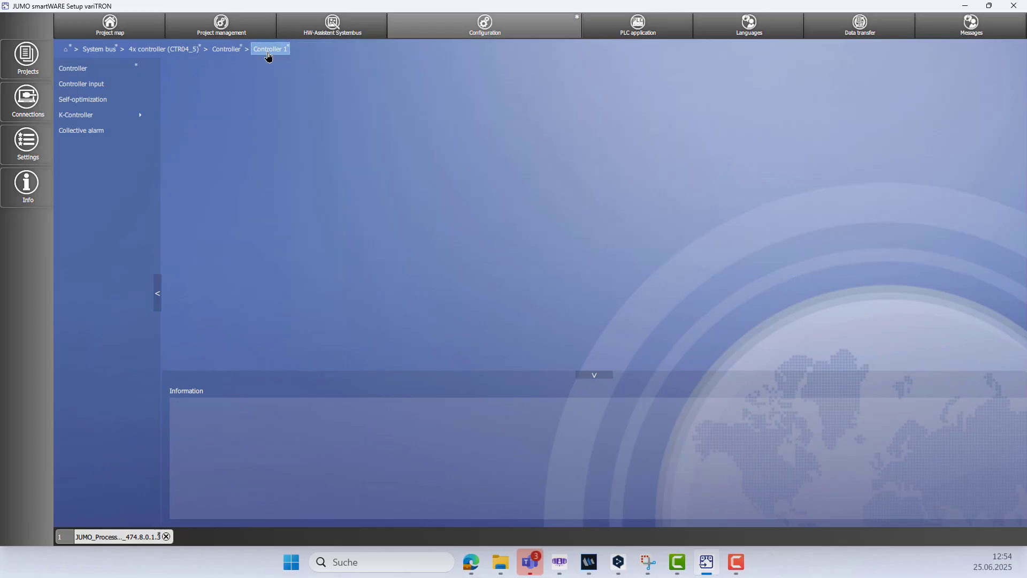
left_click(105, 86)
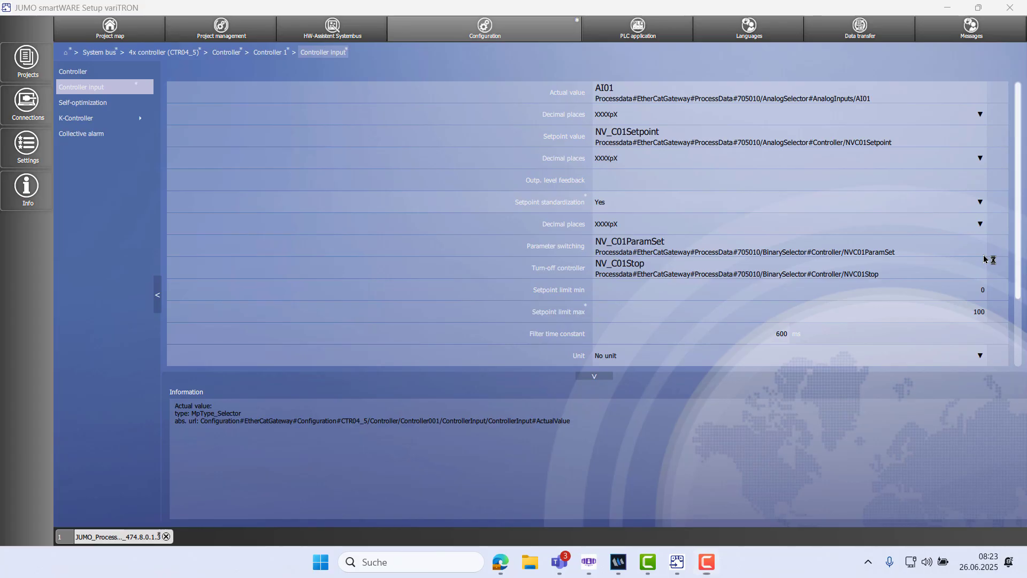
left_click(979, 203)
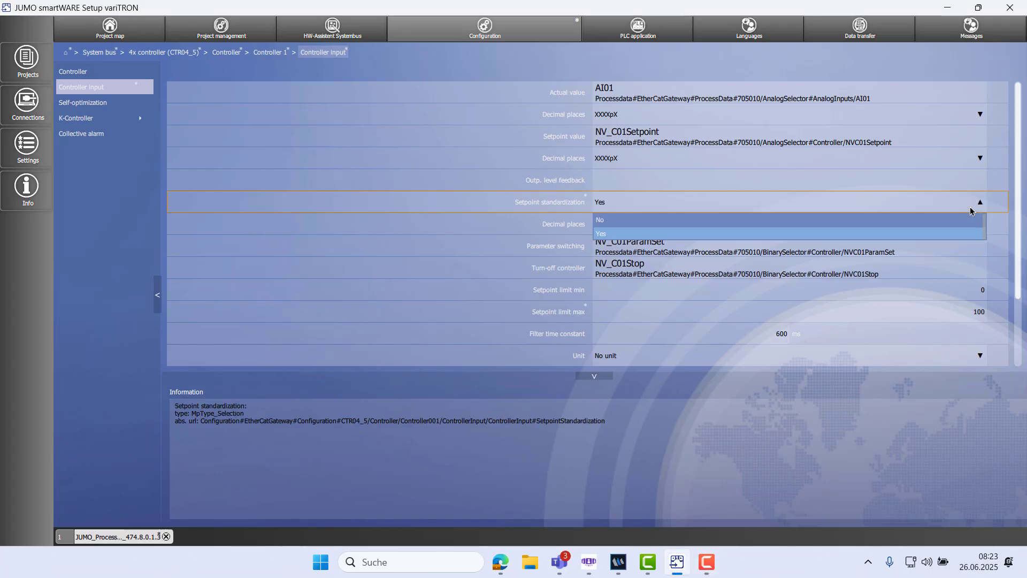
left_click(817, 234)
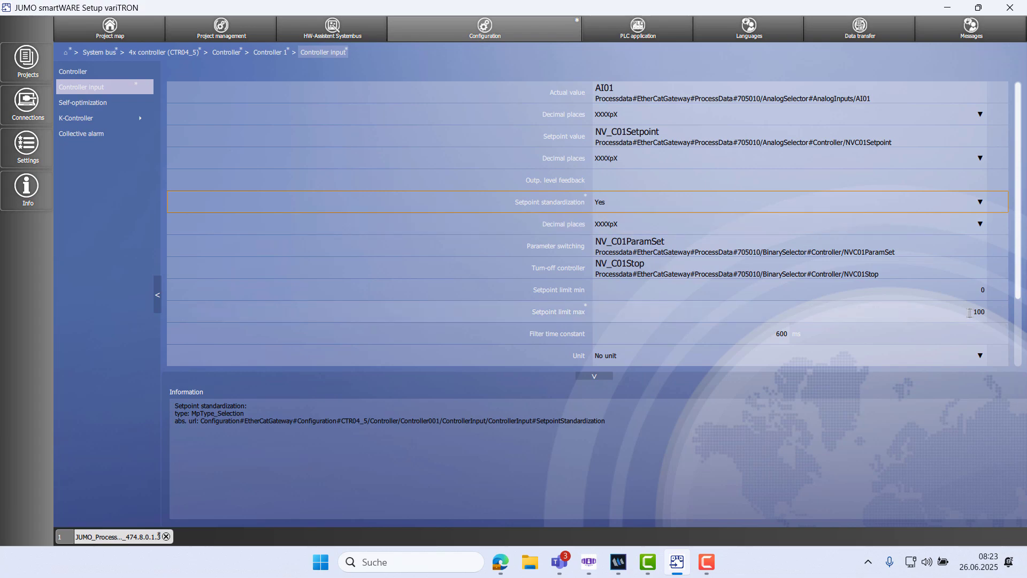
left_click(1004, 318)
type("2")
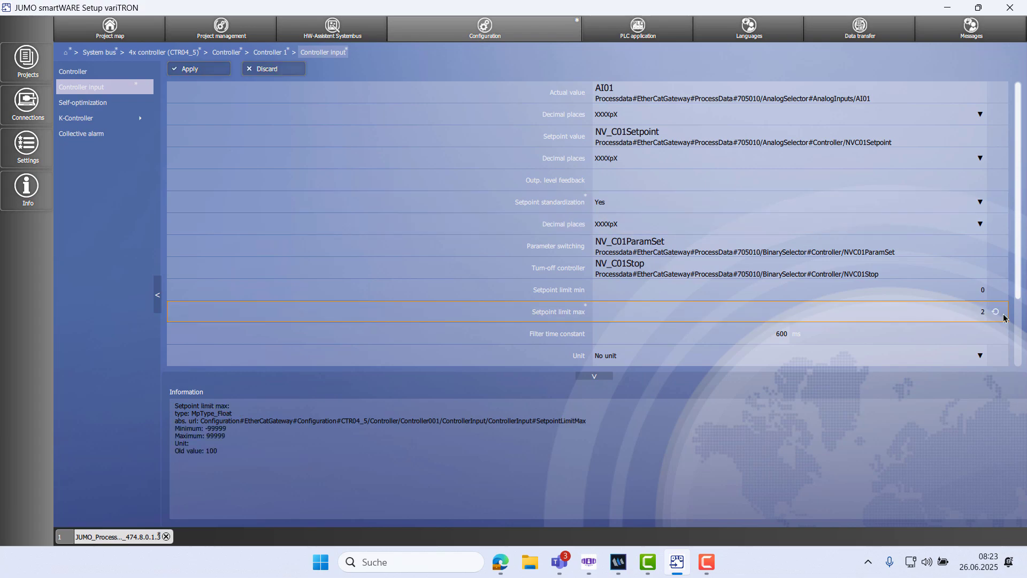
type("00")
Set Setpoint standardization to No and apply the controller input changes.
left_click(742, 208)
left_click(738, 220)
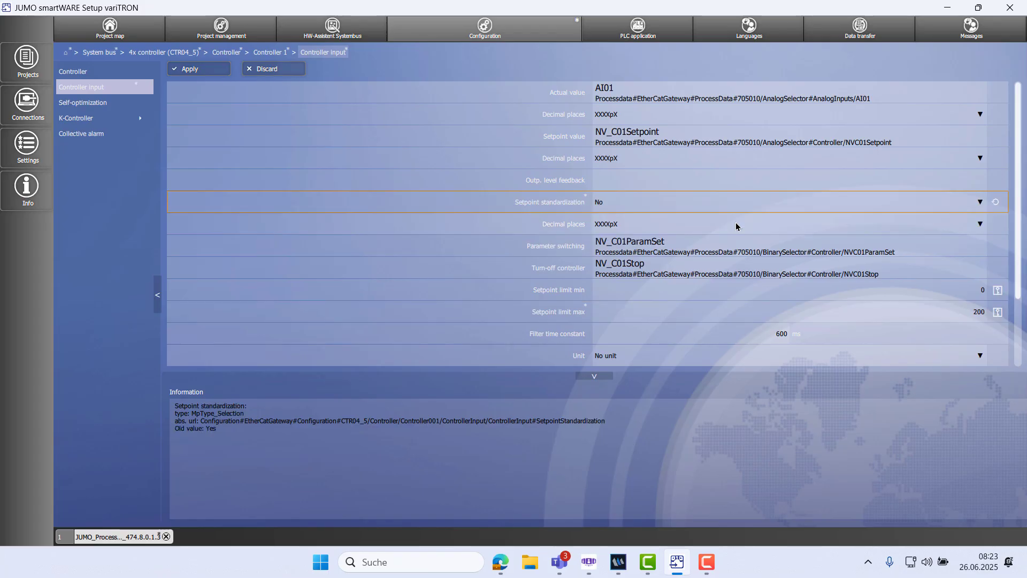
left_click(219, 70)
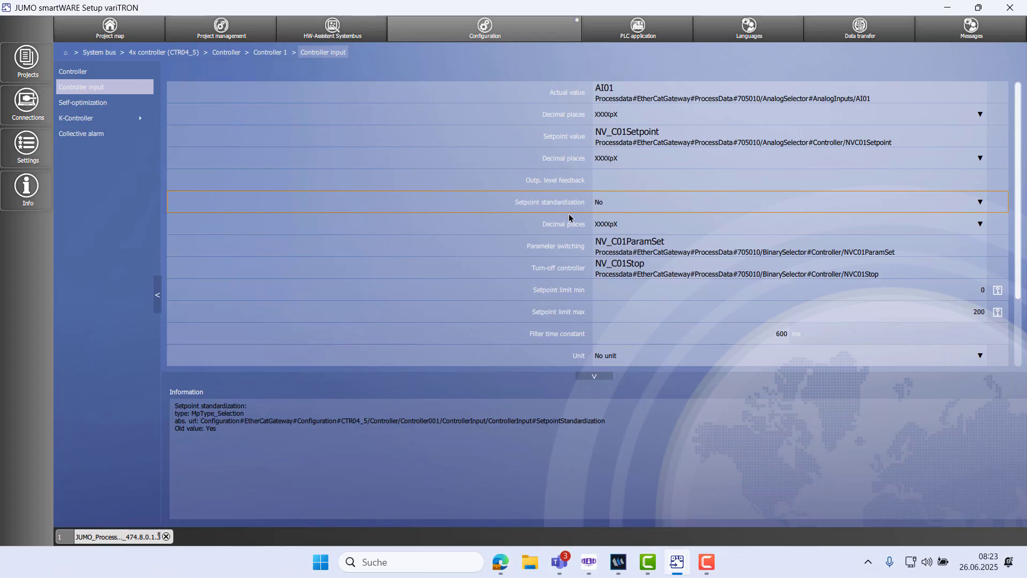
Set SO output 1 in Controller 1's self-optimization settings to Continuous and apply the change.
left_click(268, 60)
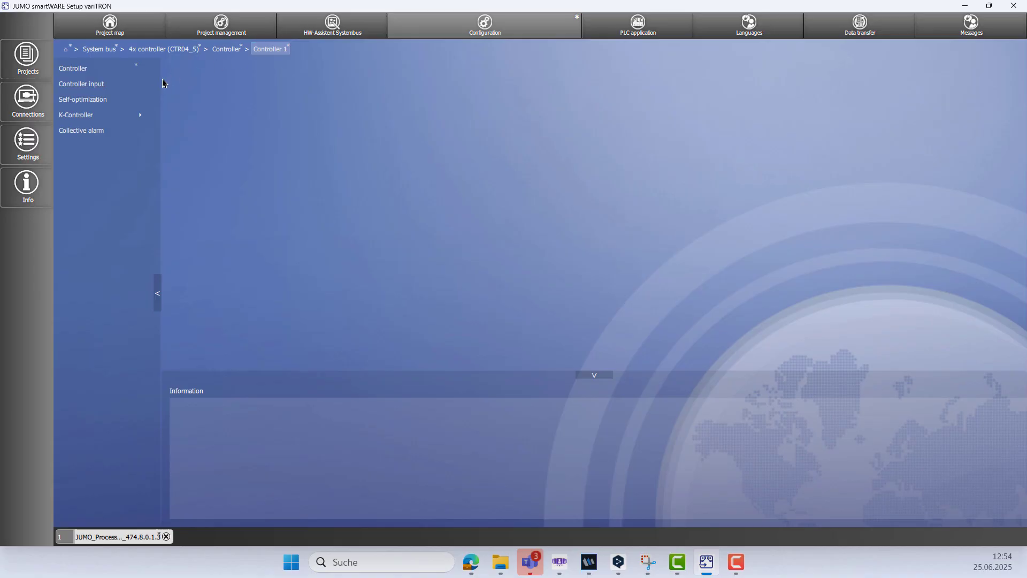
left_click(113, 108)
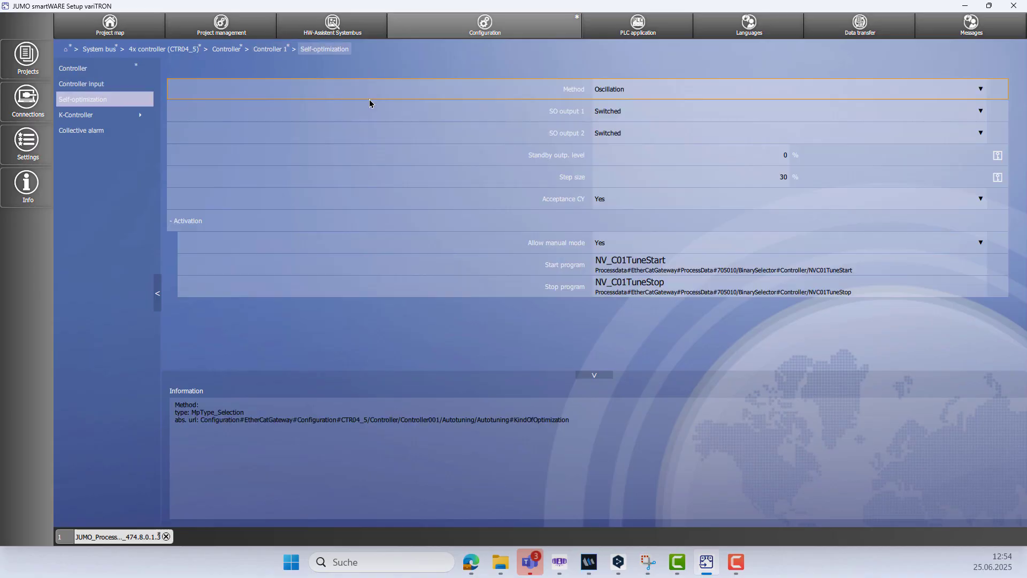
left_click(641, 114)
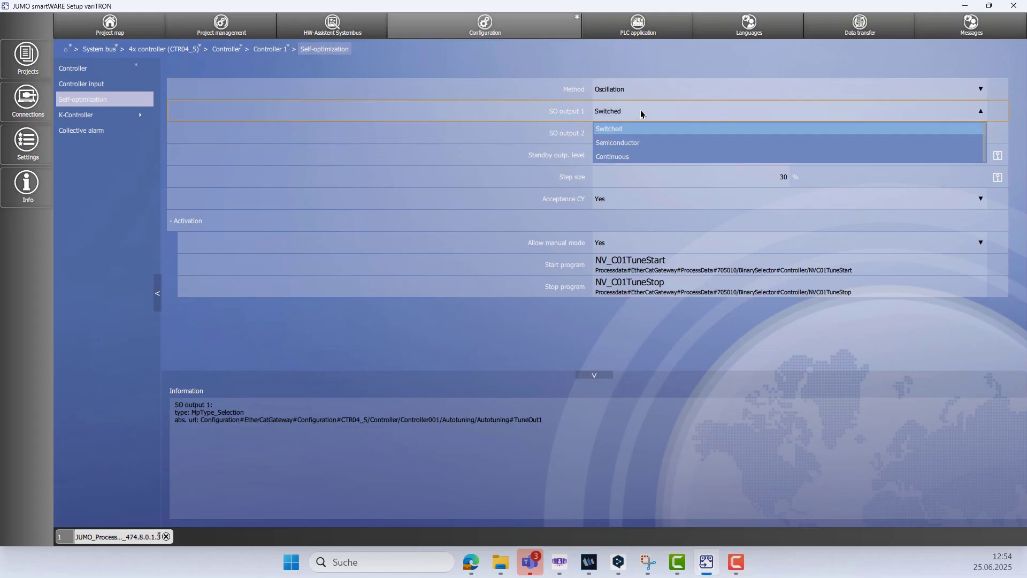
left_click(632, 157)
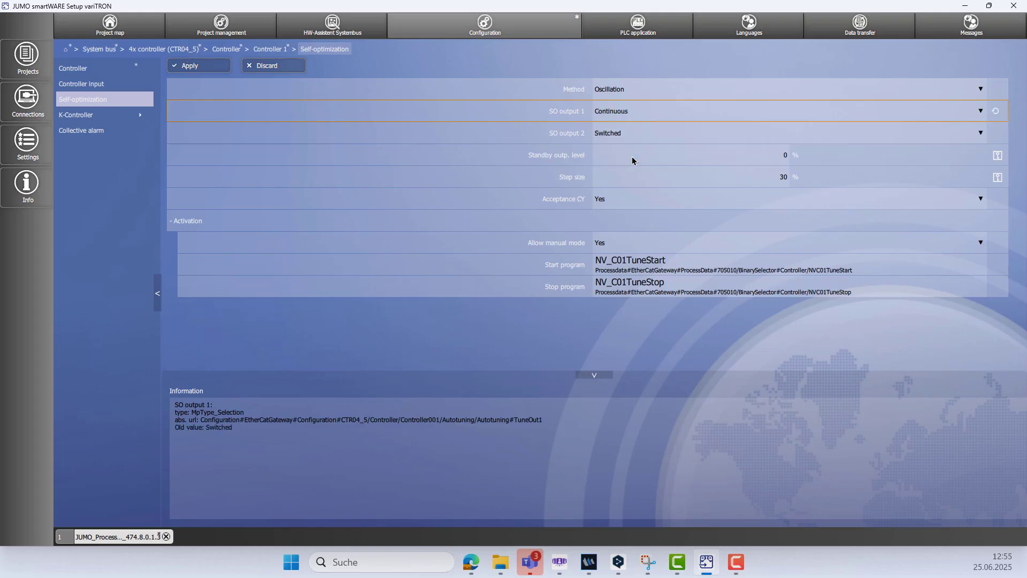
left_click(185, 67)
Assign the controller signal C01OutputLevel1 as the signal source of analog output 2 on the 4x controller.
left_click(172, 51)
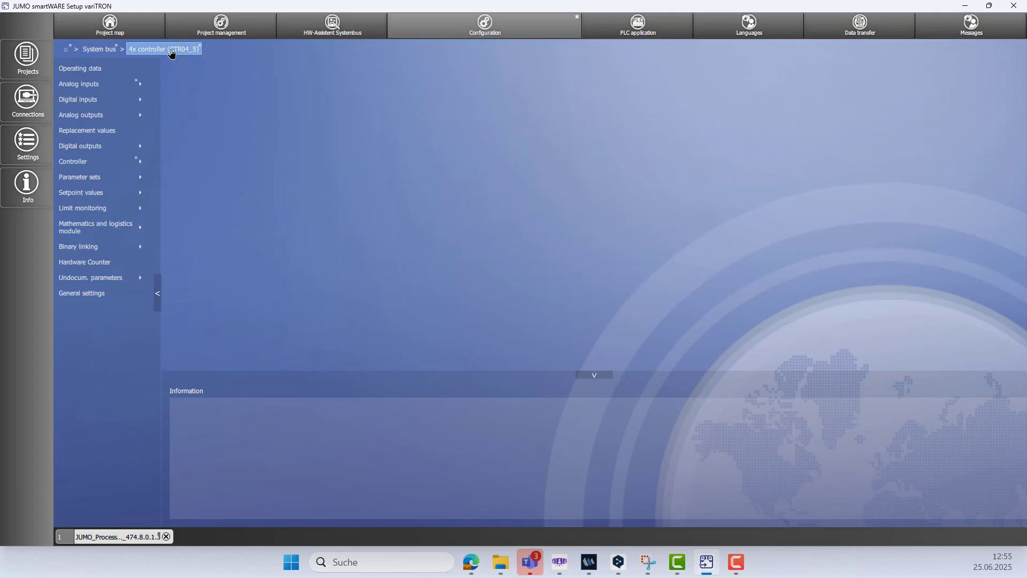
left_click(120, 114)
left_click(112, 90)
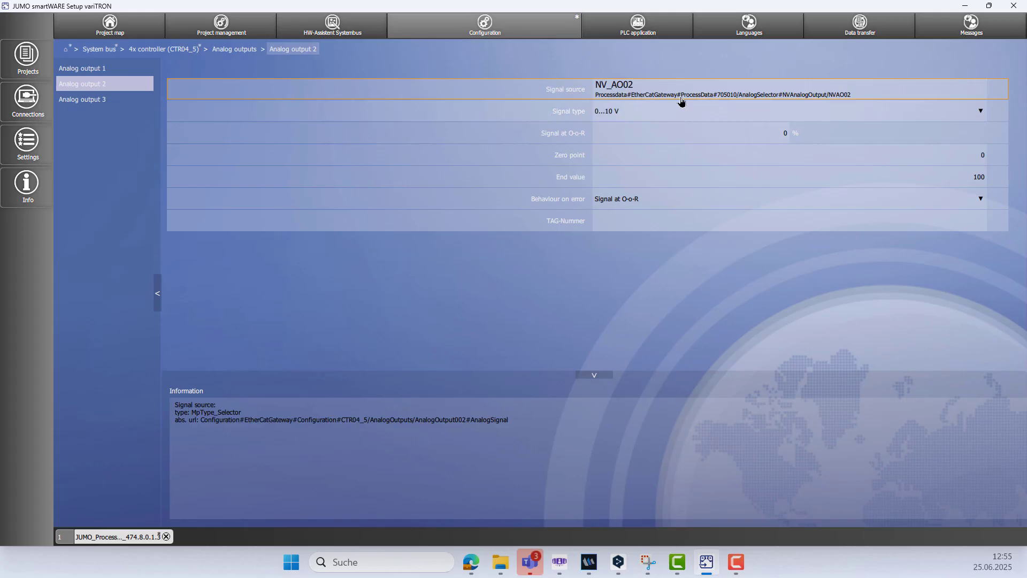
left_click(687, 92)
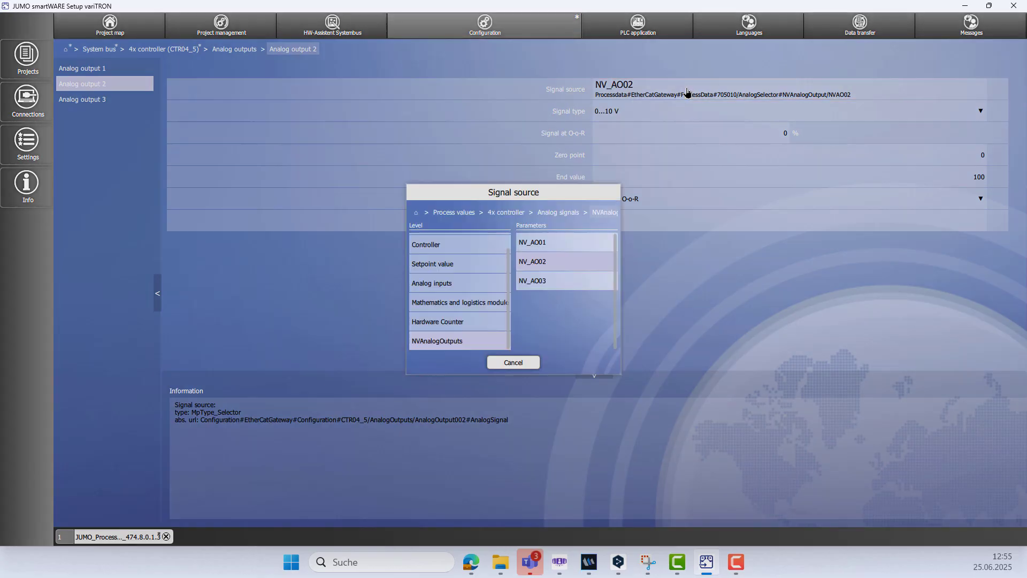
left_click(484, 247)
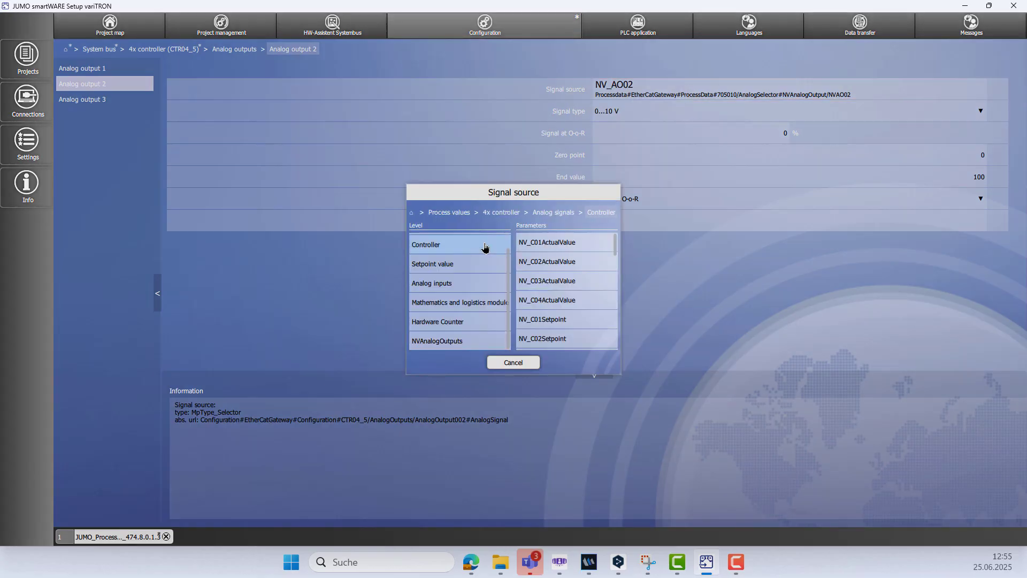
scroll(576, 267, "down", 2)
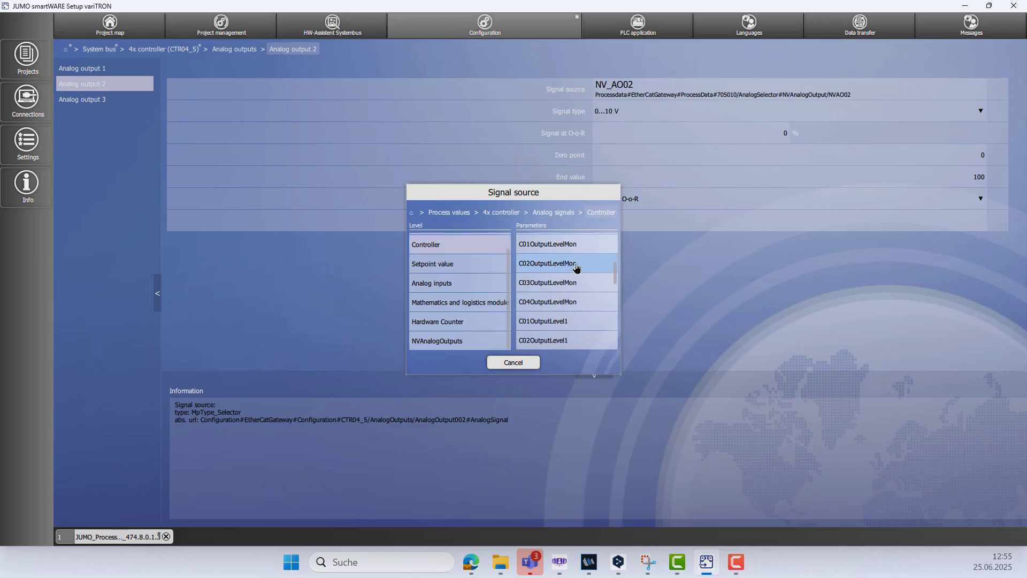
left_click(564, 321)
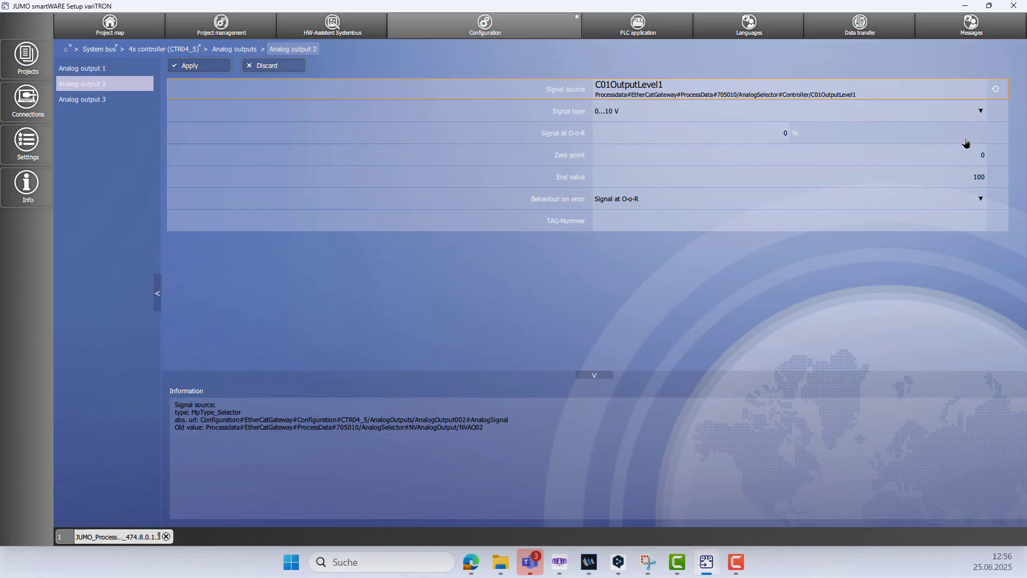
Set the signal type of analog output 2 to 4...20 mA and apply the output's changes.
left_click(980, 111)
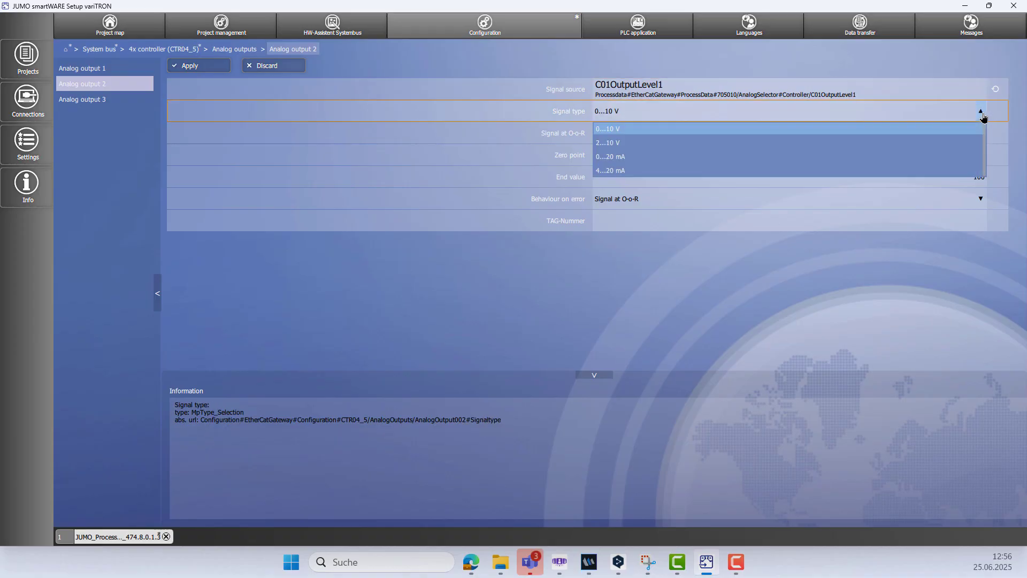
left_click(684, 171)
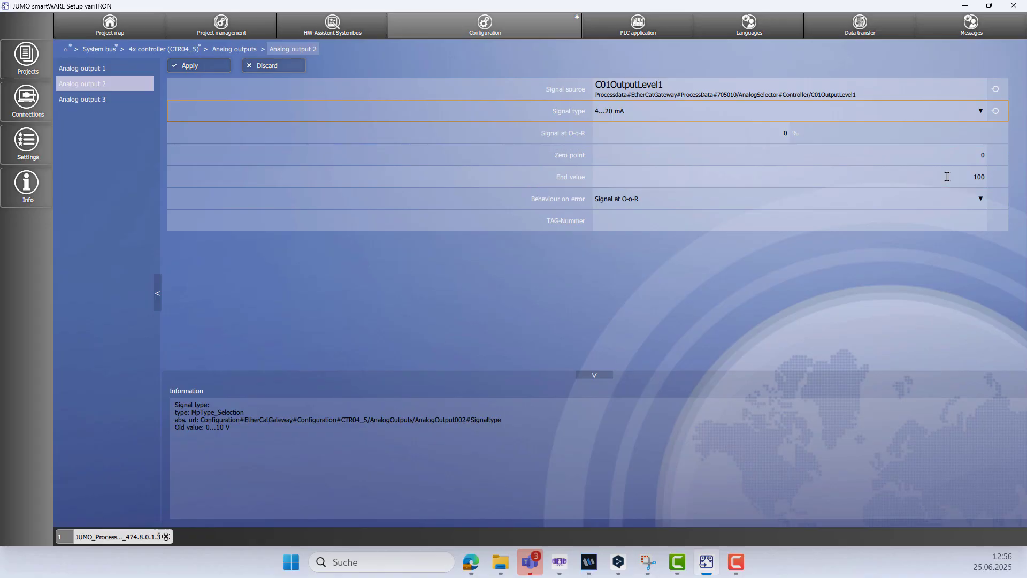
left_click(203, 68)
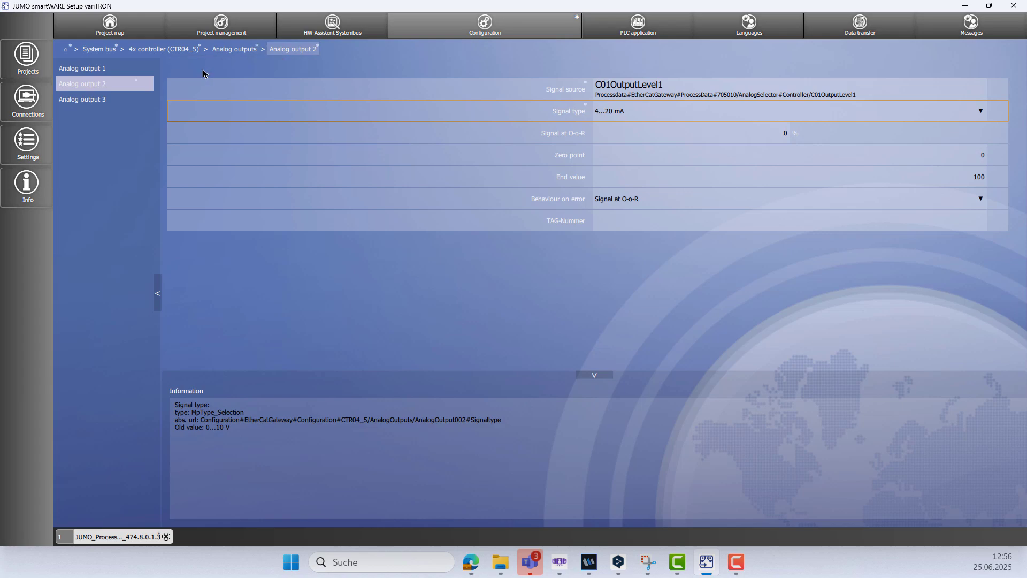
Select variTRON 500 webinar as the current connection for the data transfer.
left_click(64, 50)
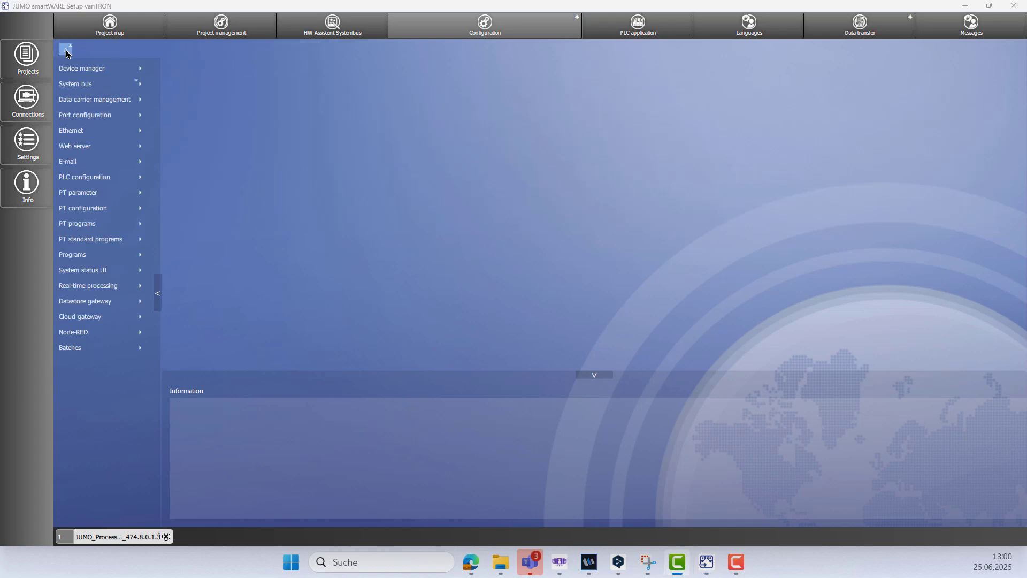
left_click(866, 34)
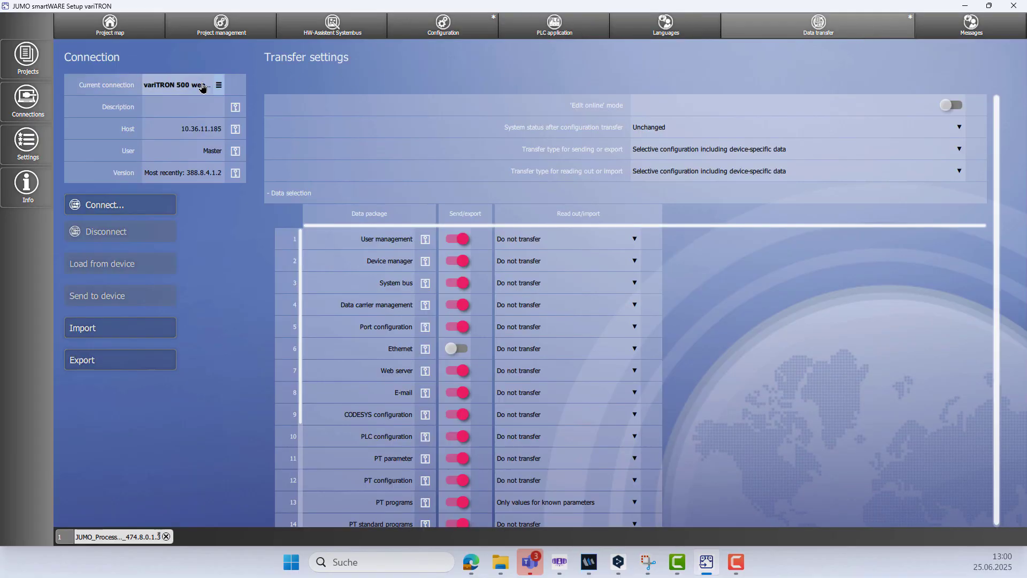
left_click(216, 85)
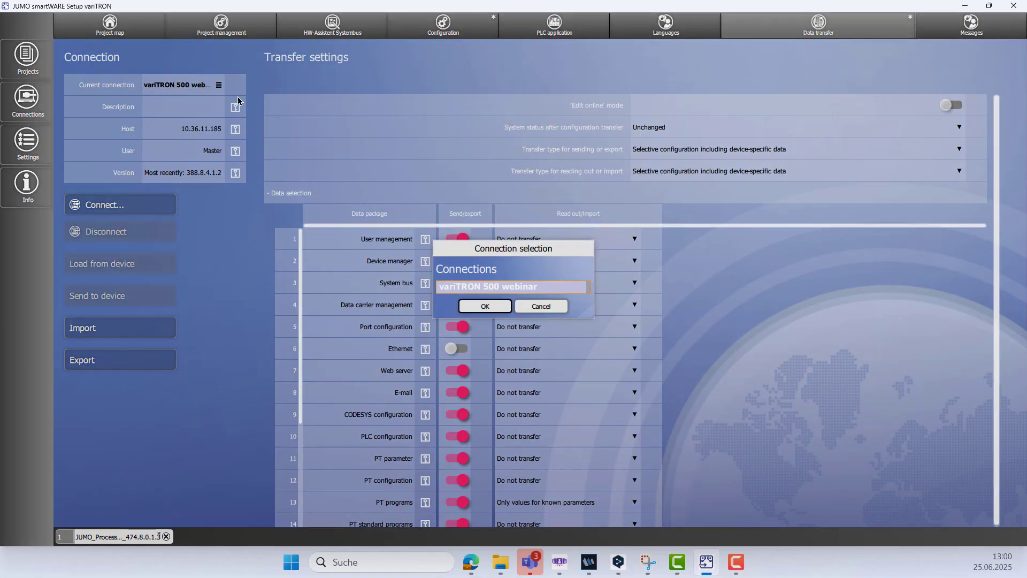
left_click(520, 287)
left_click(488, 307)
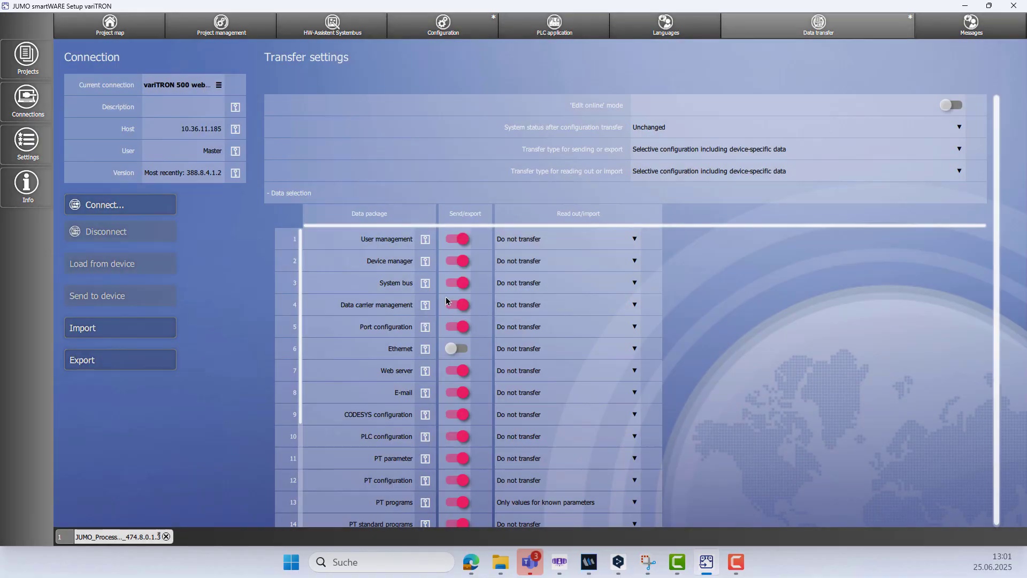
Connect to the device with the account password and send the project data to it.
left_click(137, 211)
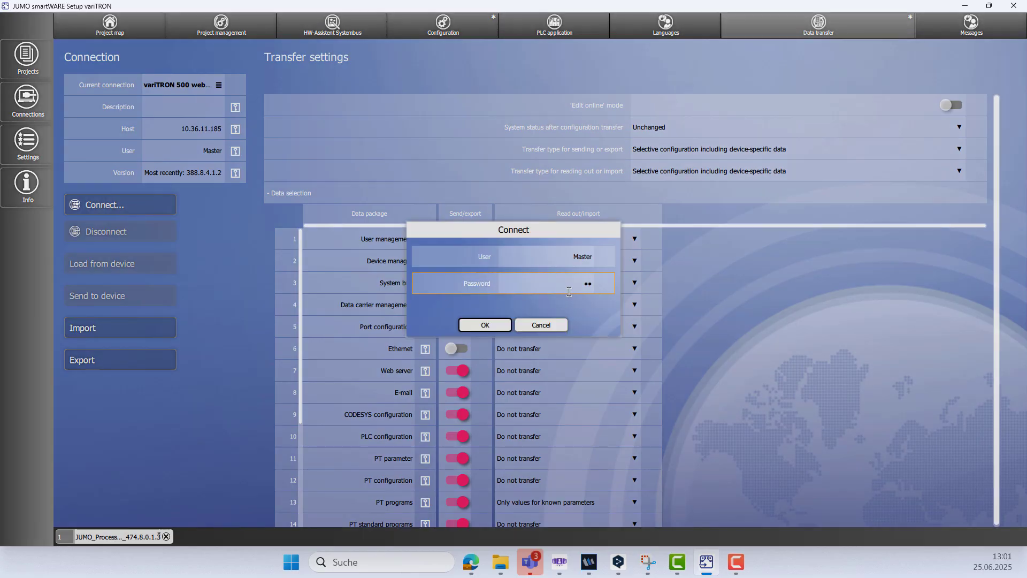
key("Return")
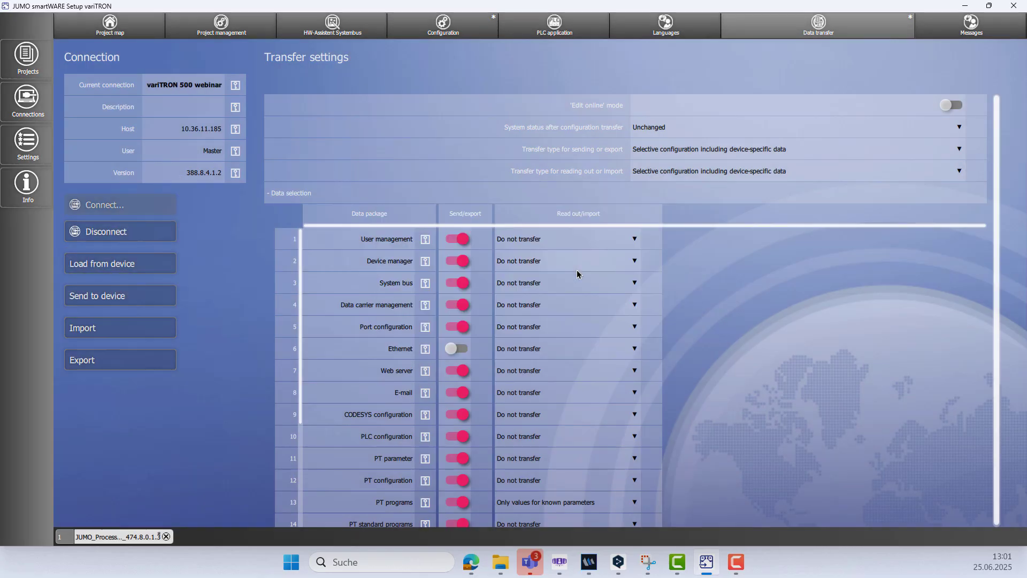
left_click(142, 297)
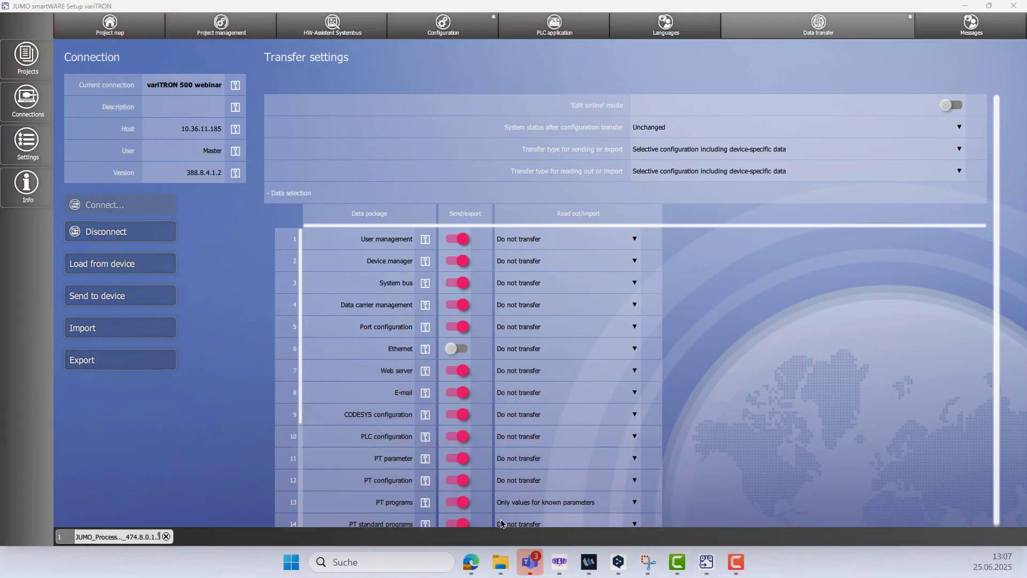
Switch to the Edge browser and open the device's web visualization at 10.36.11.185:8080.
left_click(474, 569)
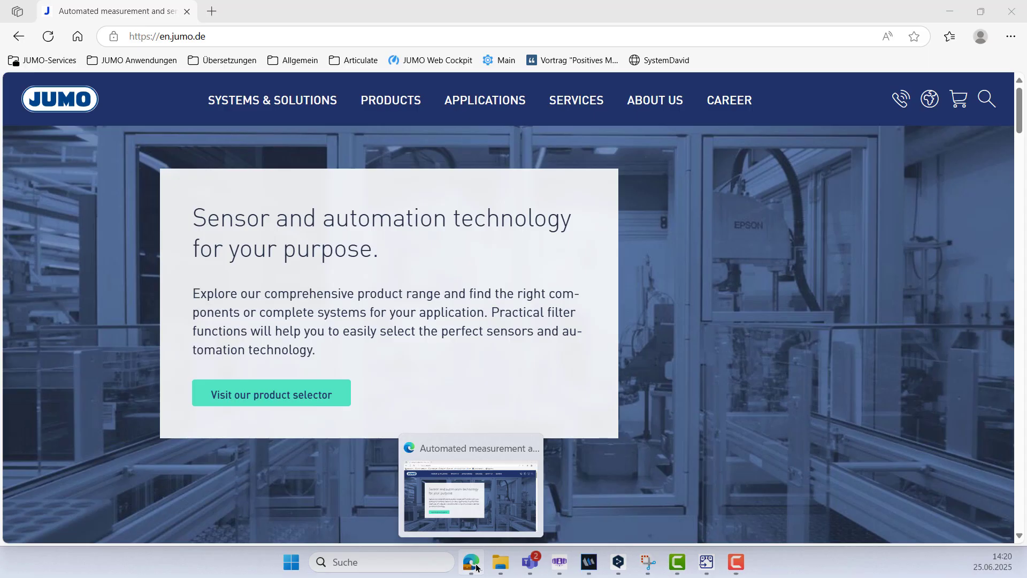
left_click(224, 42)
key("BackSpace")
type("10.36.11.")
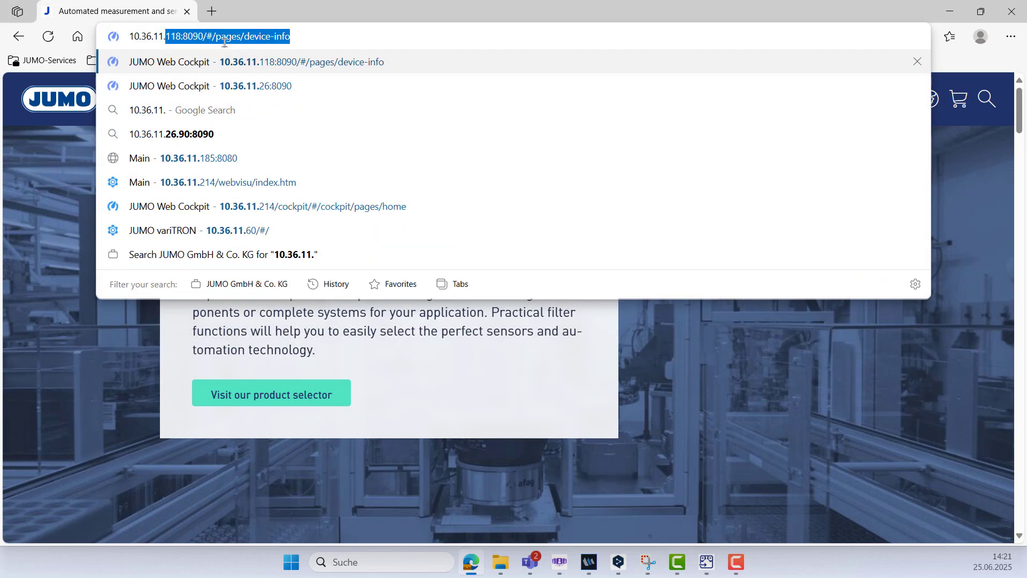
type("18")
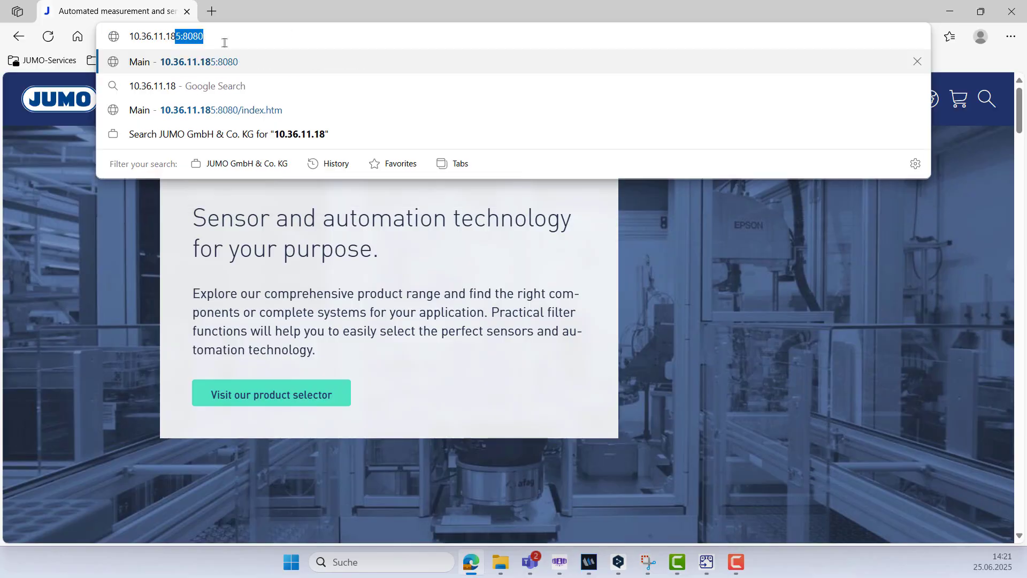
key("Return")
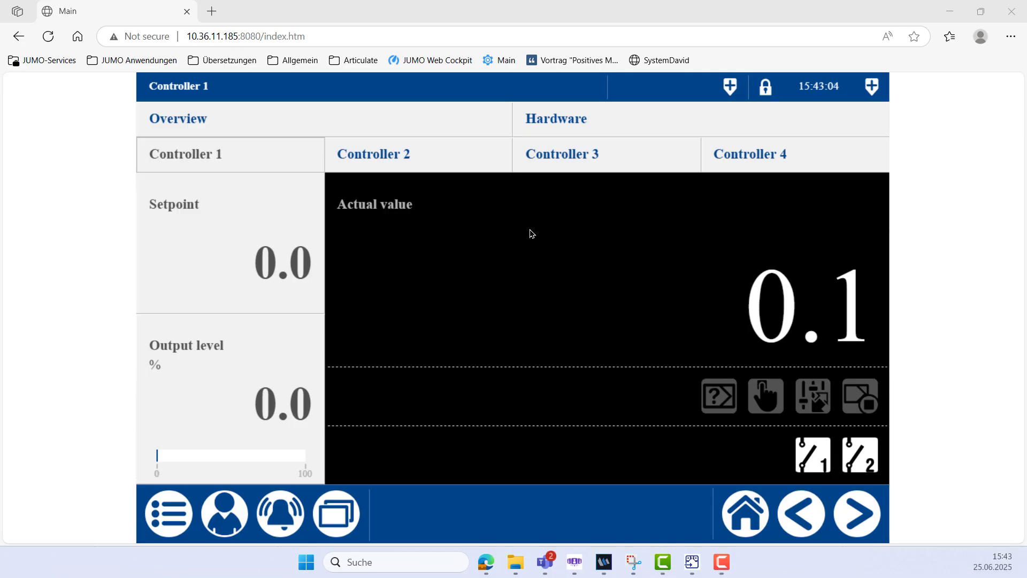
Log on to the web visualization as Master with the account password.
left_click(230, 522)
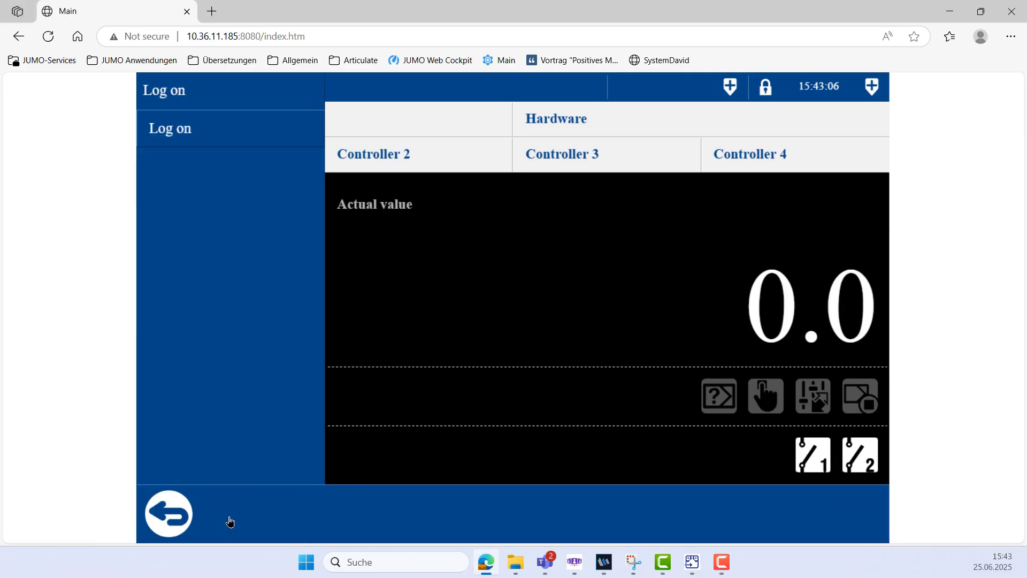
left_click(189, 132)
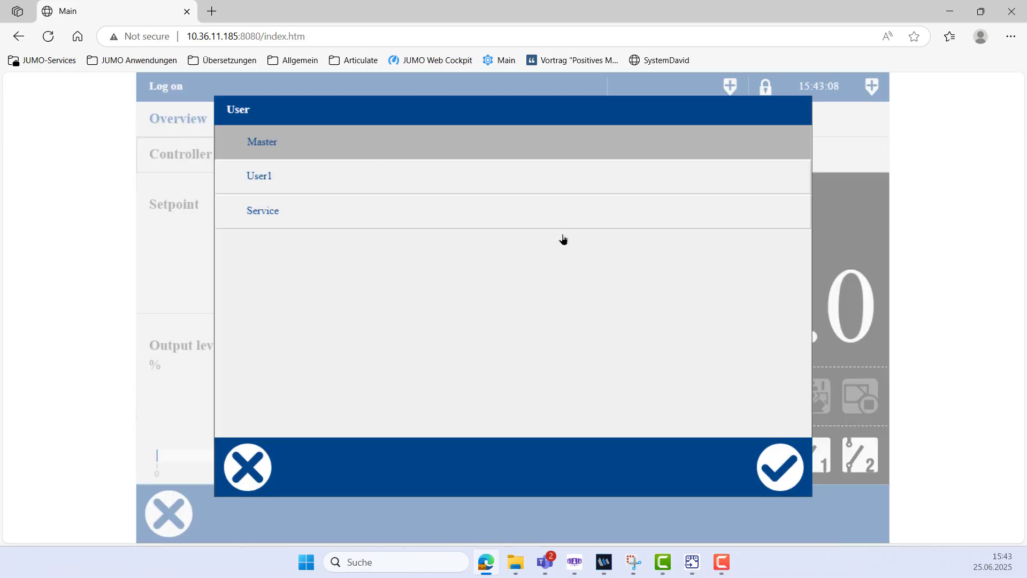
left_click(800, 470)
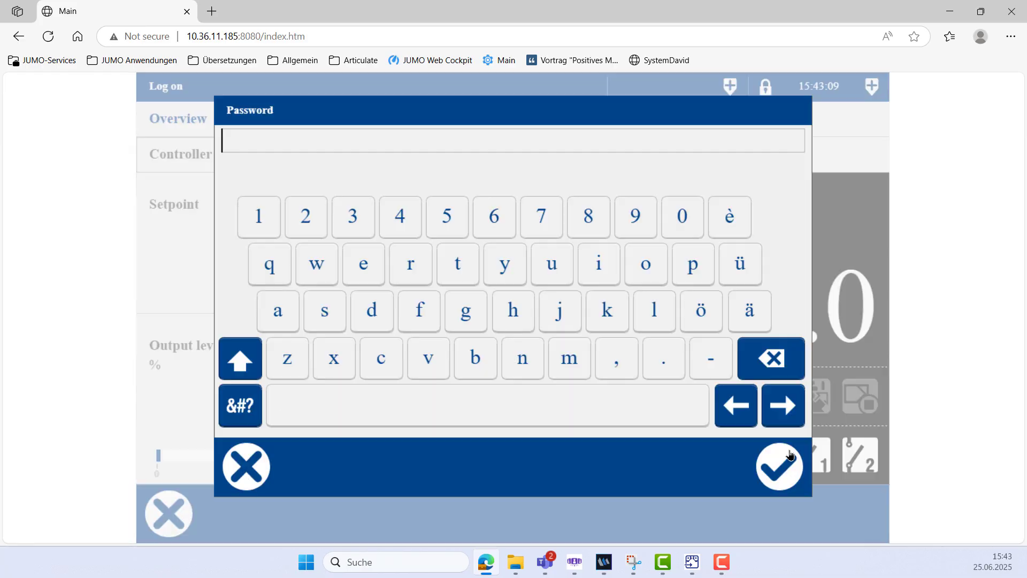
left_click(644, 227)
left_click(314, 227)
left_click(671, 218)
left_click(671, 219)
left_click(769, 481)
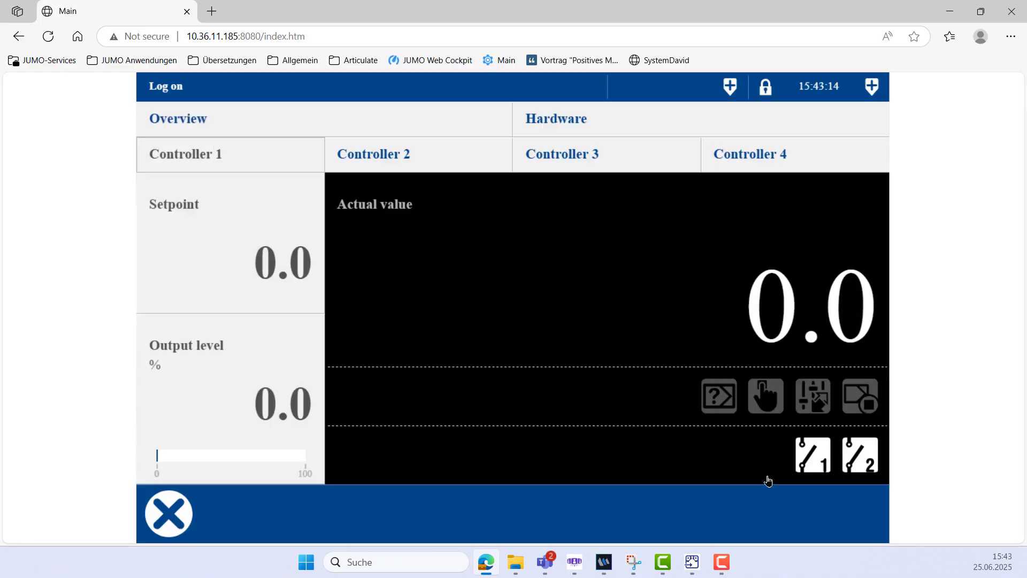
Set the setpoint of Controller 1 to 150 and start its autotuning.
left_click(306, 285)
left_click(466, 331)
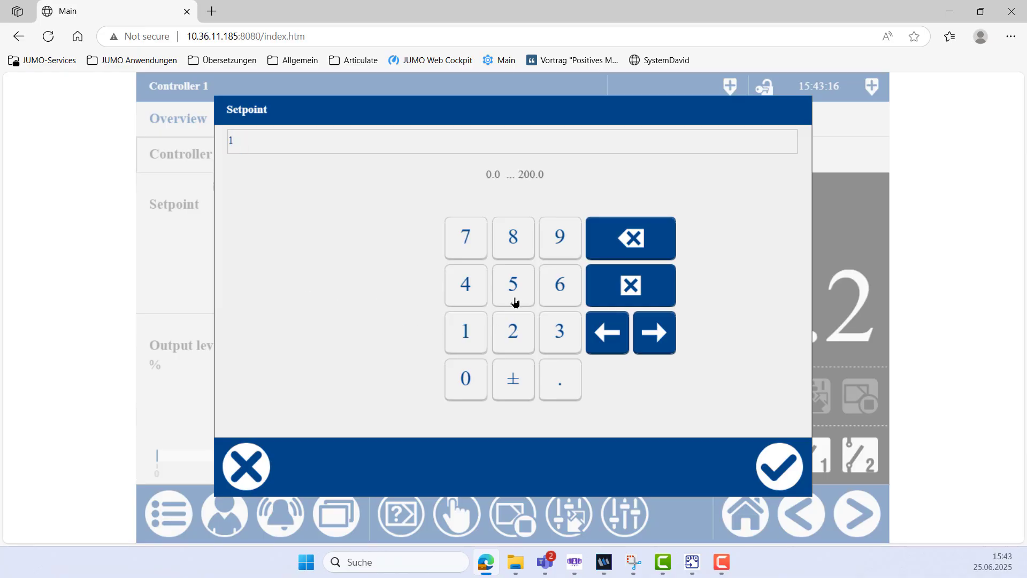
left_click(520, 290)
left_click(481, 387)
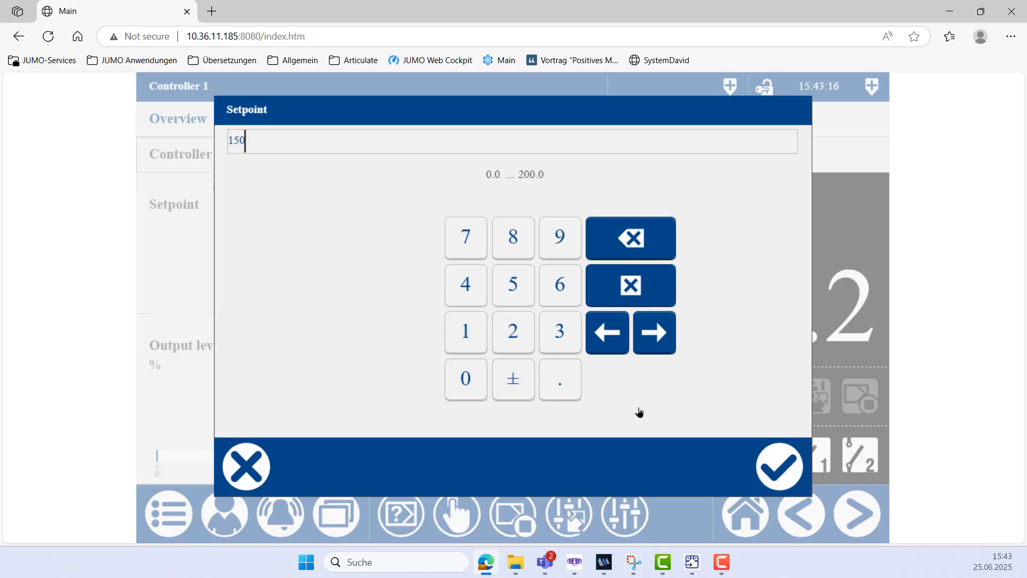
left_click(772, 461)
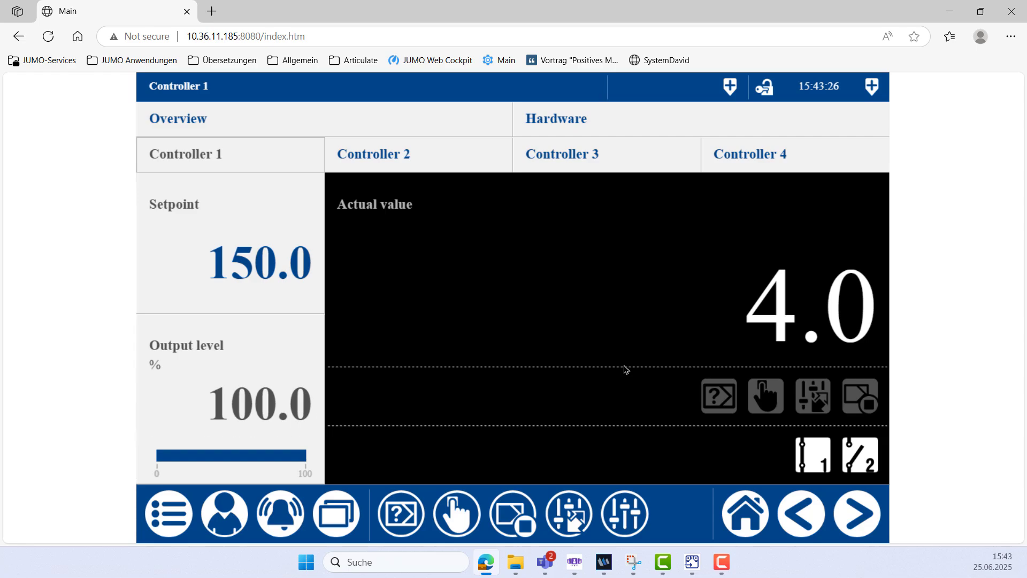
left_click(402, 515)
left_click(780, 468)
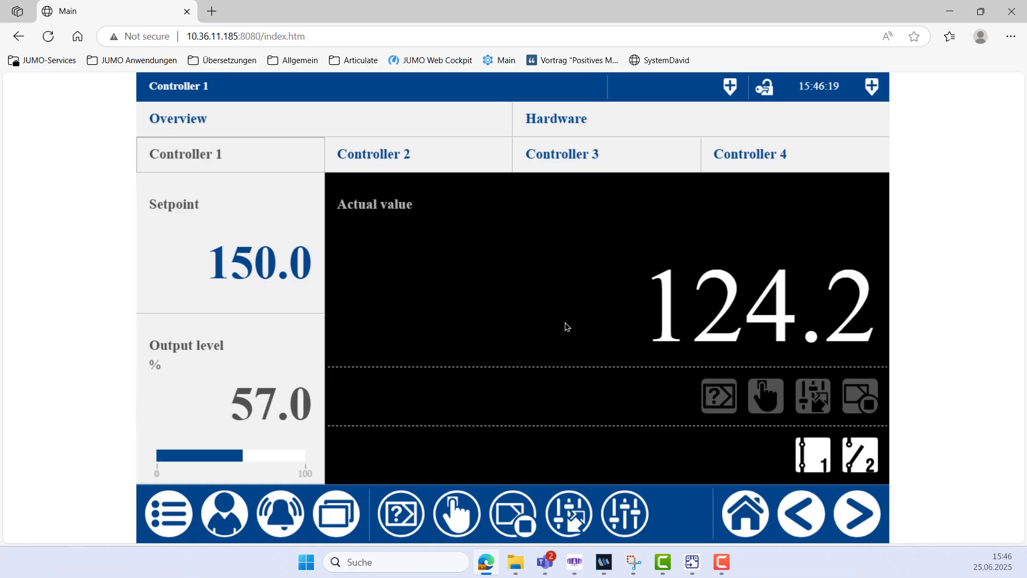
Review parameter sets 1 and 2 of Controller 1, and switch the controller to set 2 and back to set 1.
left_click(623, 527)
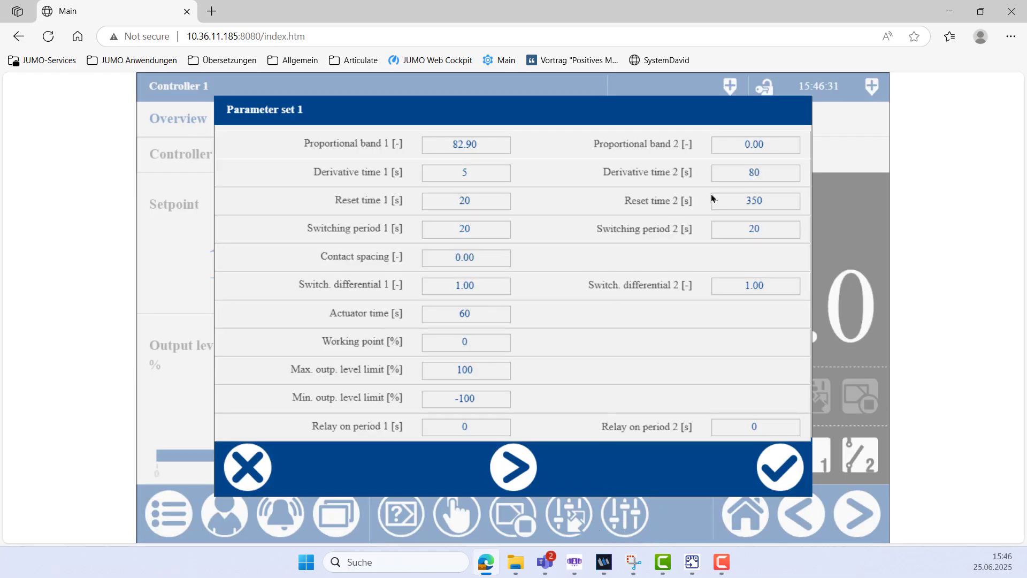
left_click(534, 465)
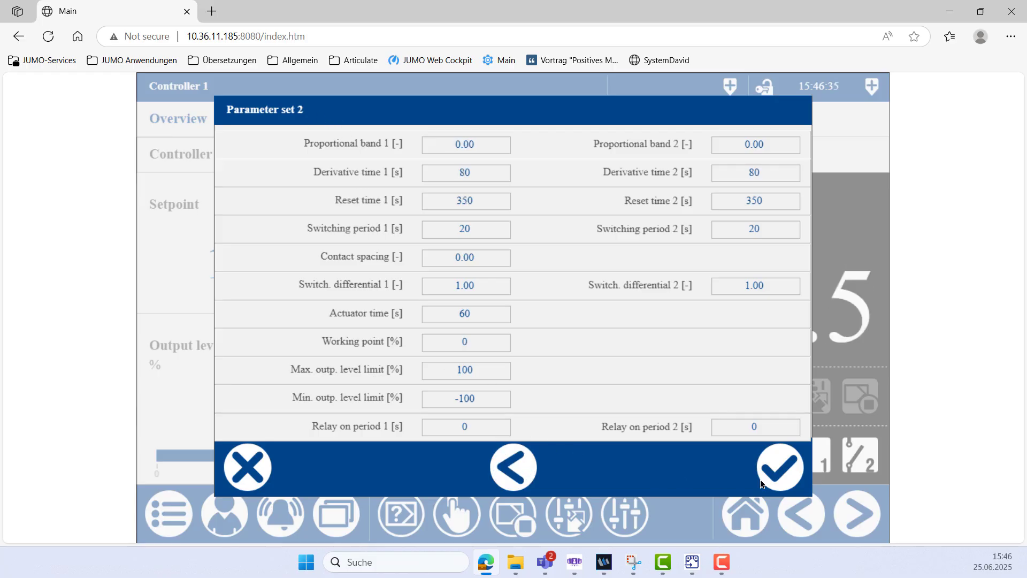
left_click(777, 481)
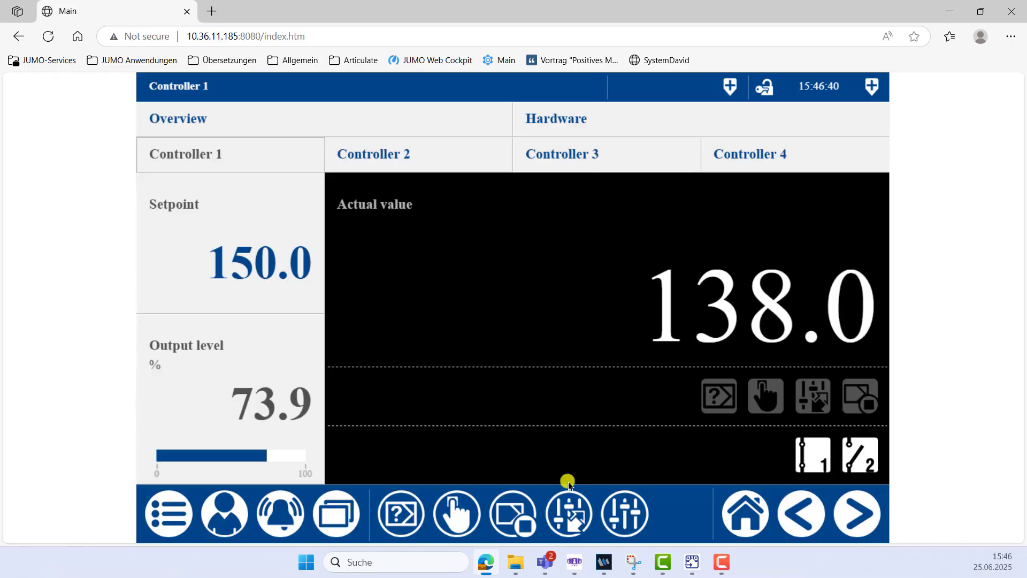
left_click(568, 522)
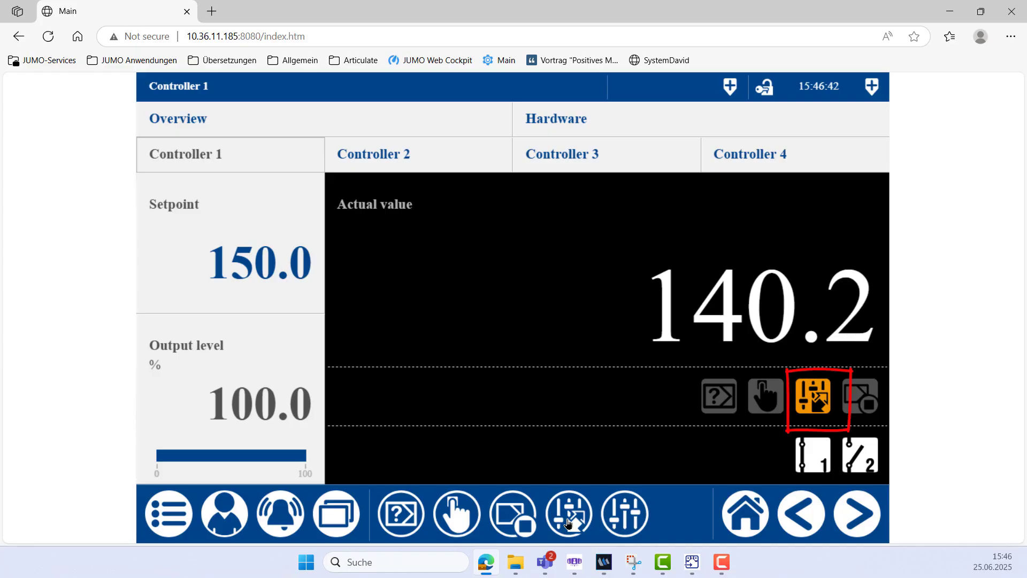
left_click(568, 522)
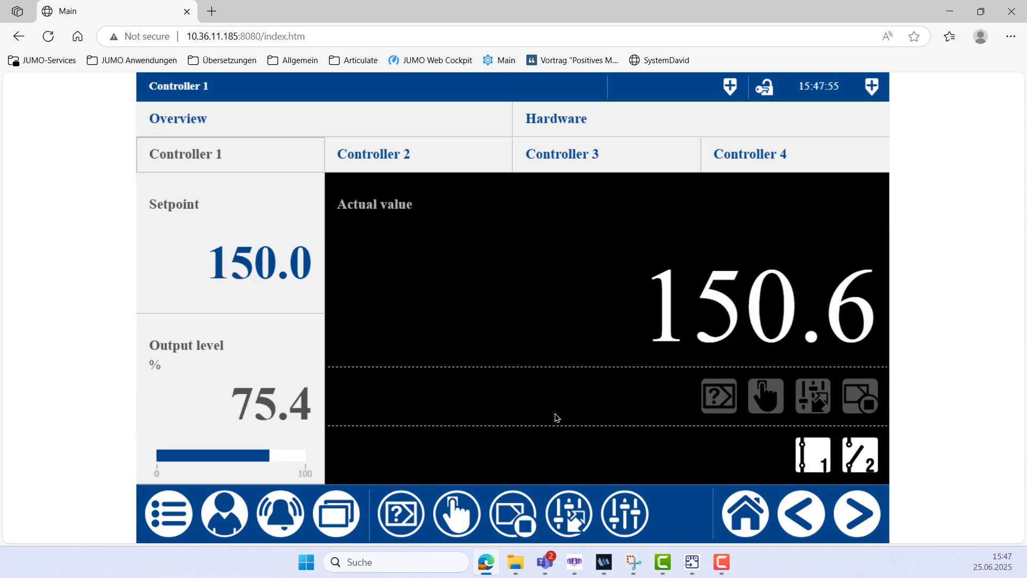
Set the setpoint of Controller 1 to 160.
left_click(258, 274)
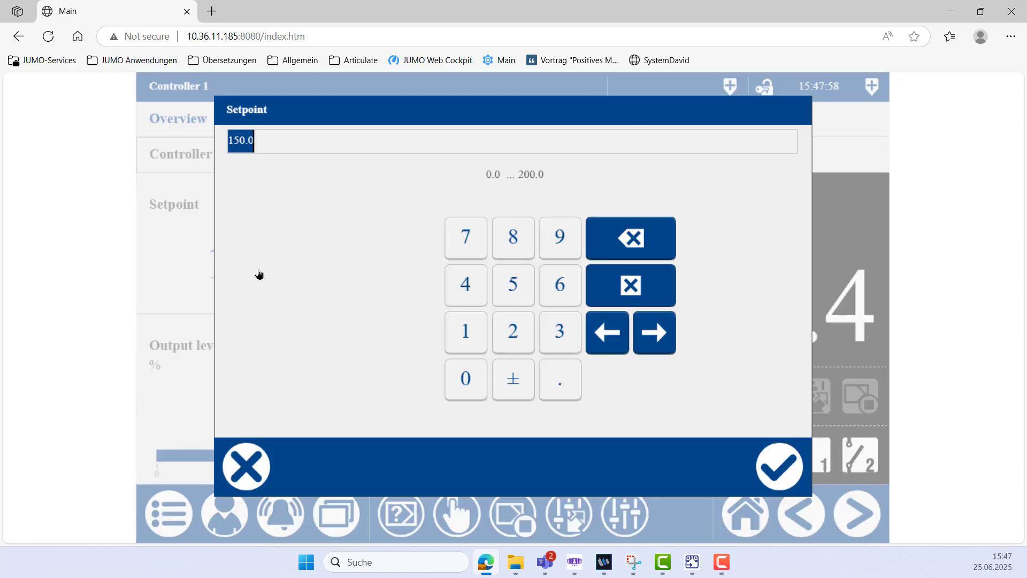
left_click(459, 336)
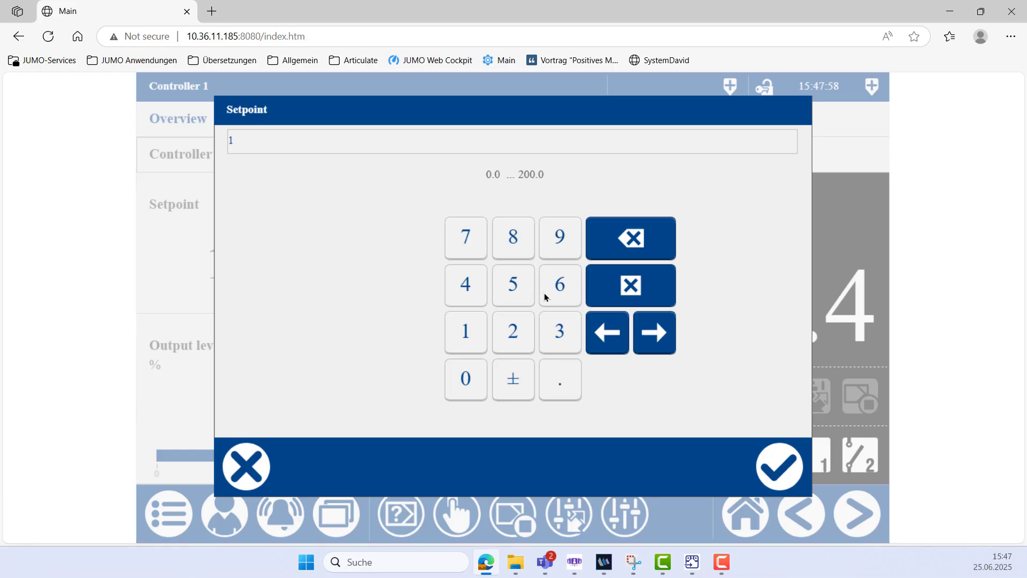
left_click(547, 295)
left_click(477, 383)
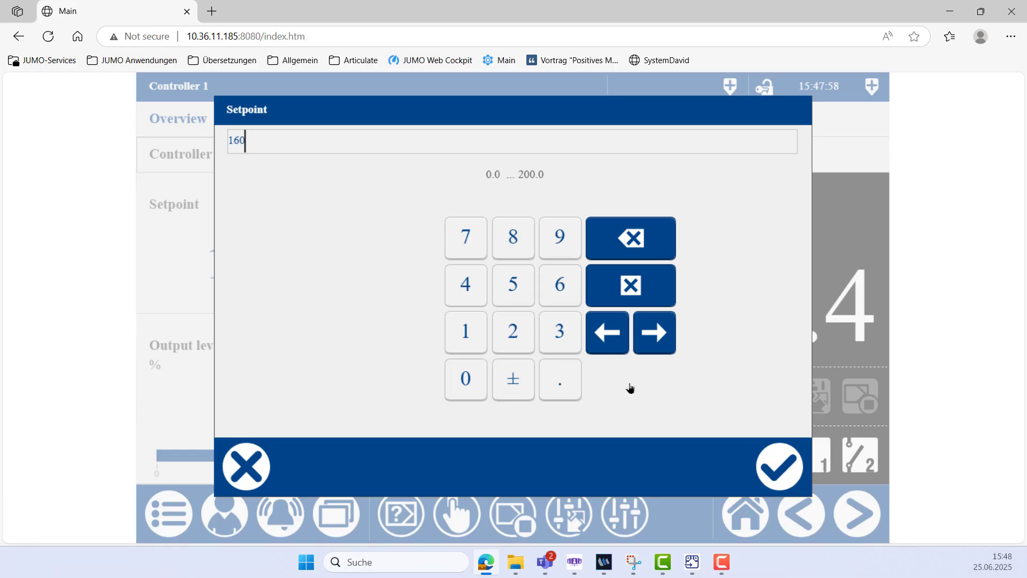
left_click(789, 475)
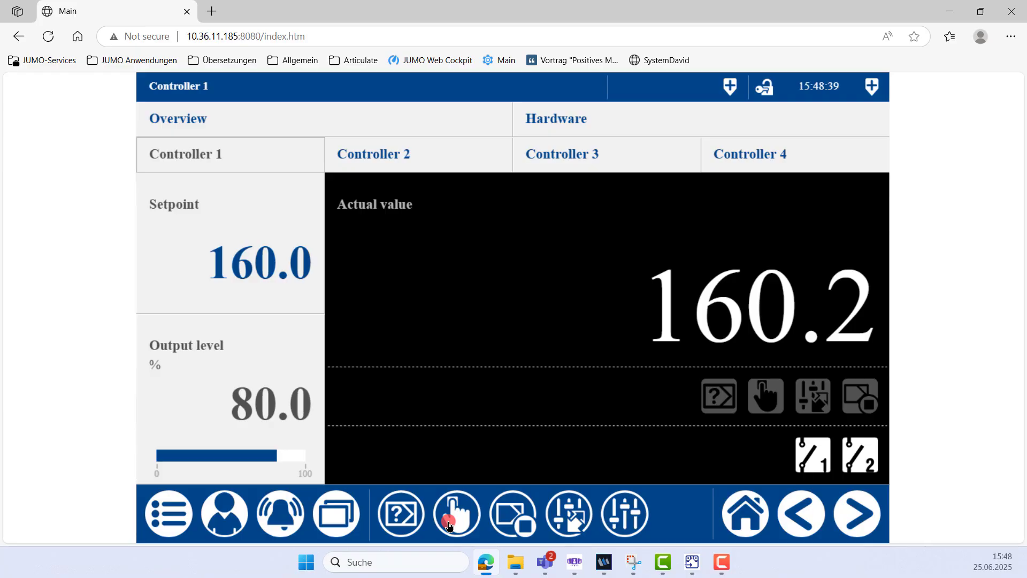
Put Controller 1 in manual mode and set its output level to 80 %.
left_click(449, 524)
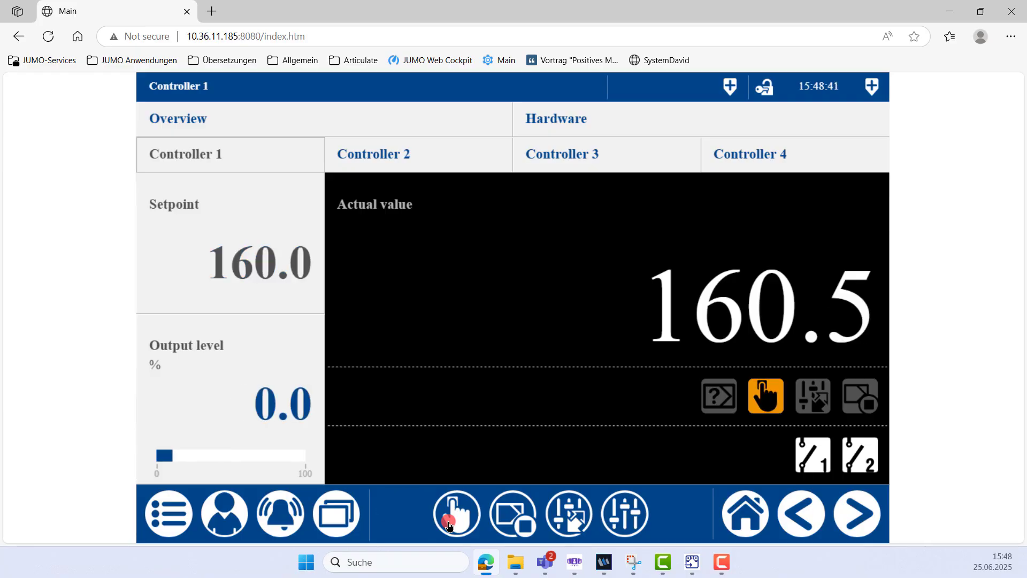
left_click(292, 413)
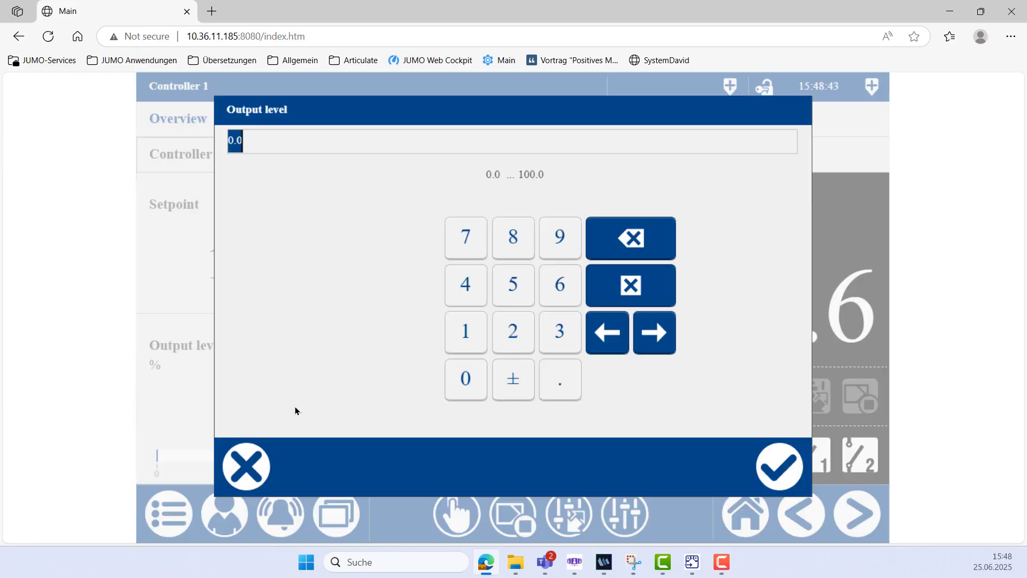
left_click(512, 256)
left_click(463, 375)
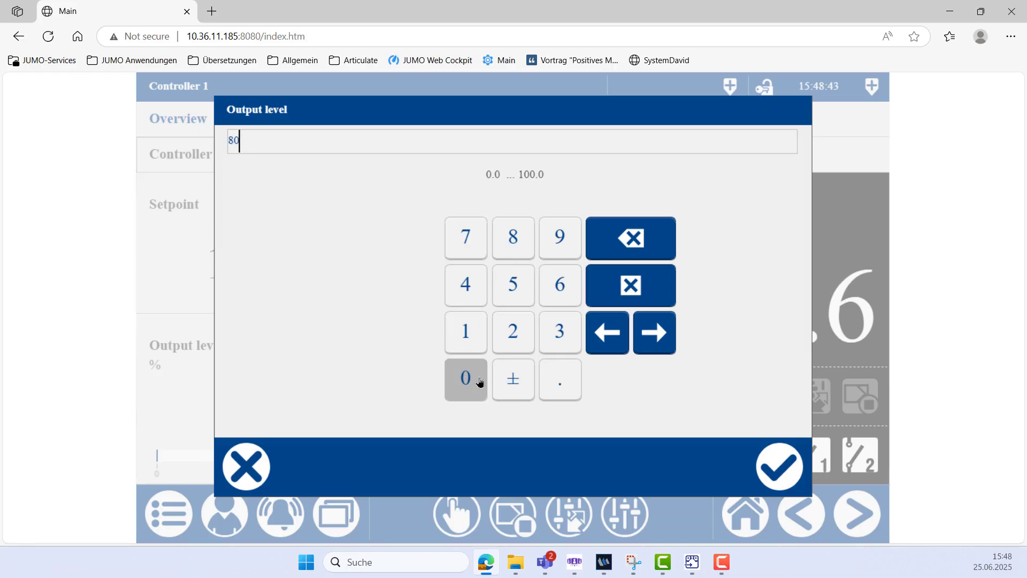
left_click(780, 466)
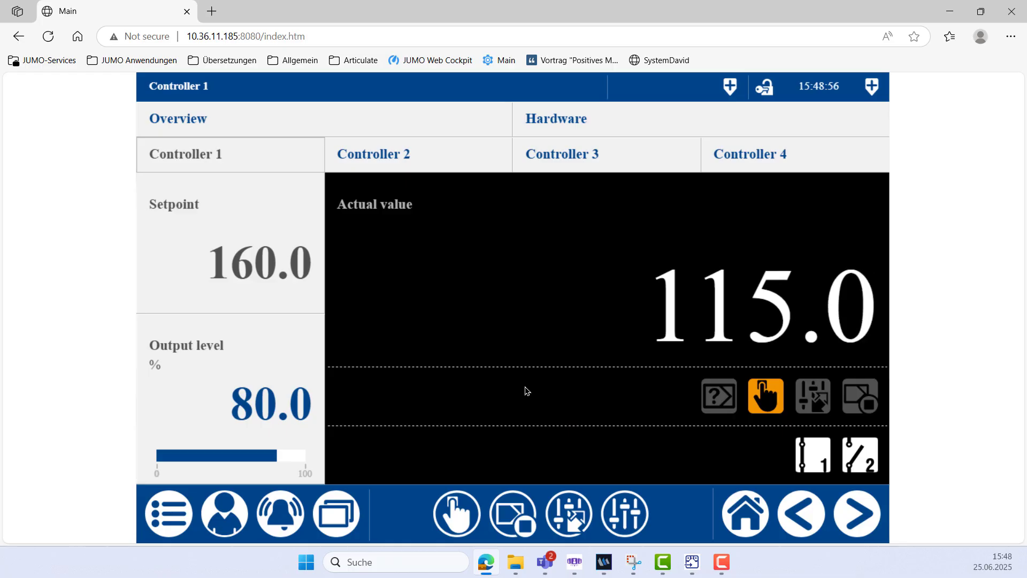
Return Controller 1 to automatic mode, and switch the controller off and back on.
left_click(459, 524)
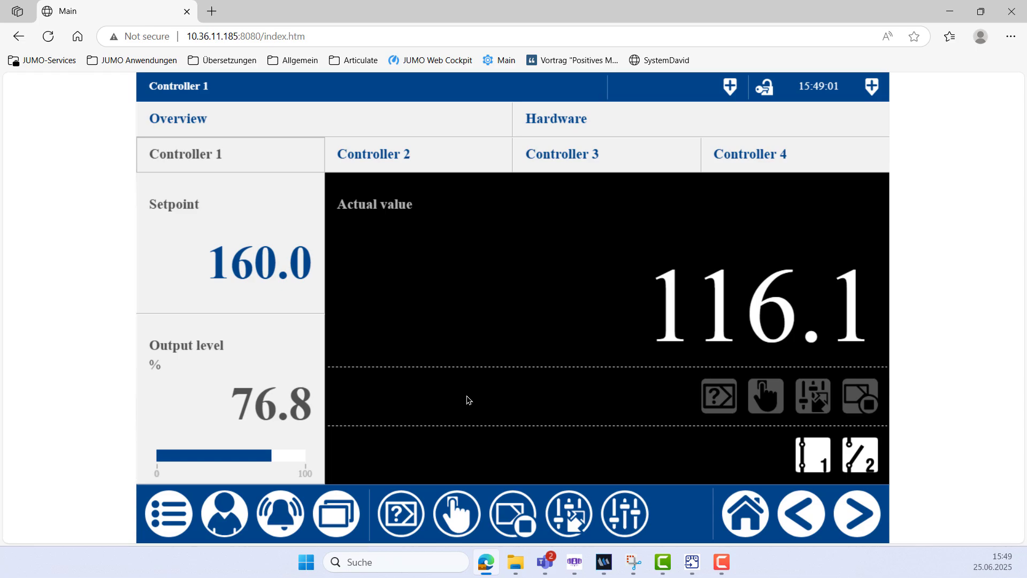
left_click(516, 525)
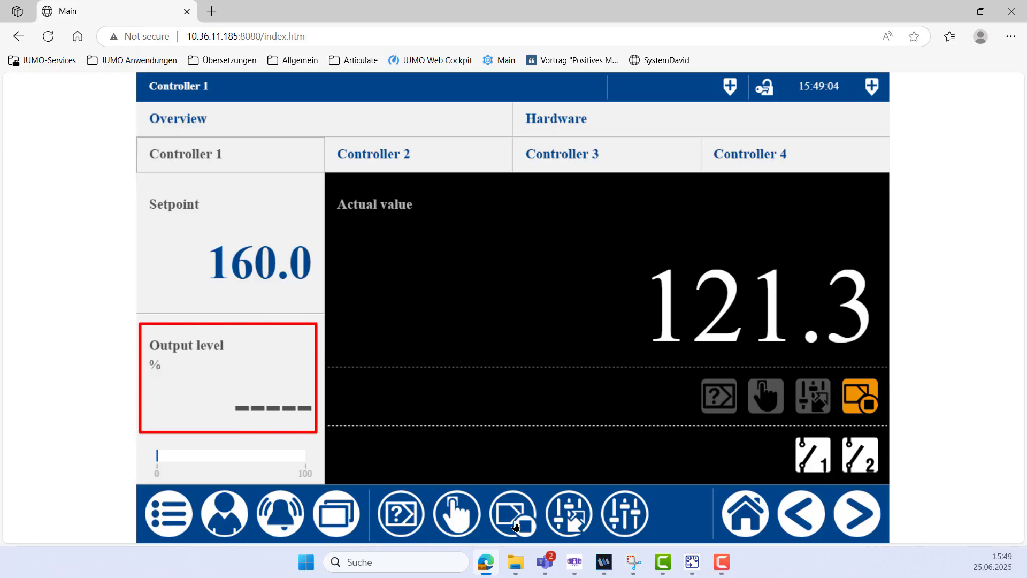
left_click(516, 525)
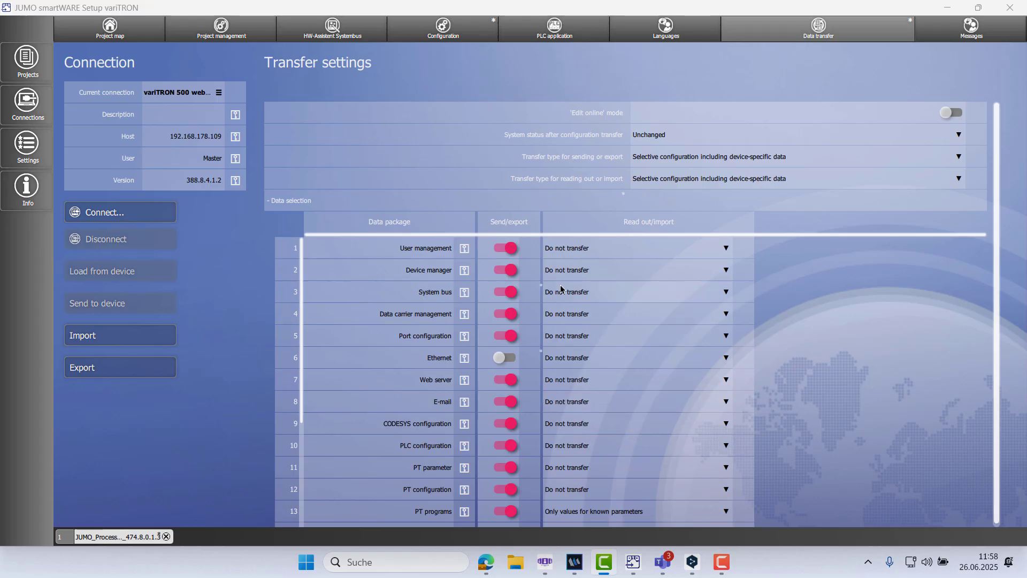
Set the read-out/import option of the System bus data package to Structure and values and apply the transfer settings.
left_click(726, 293)
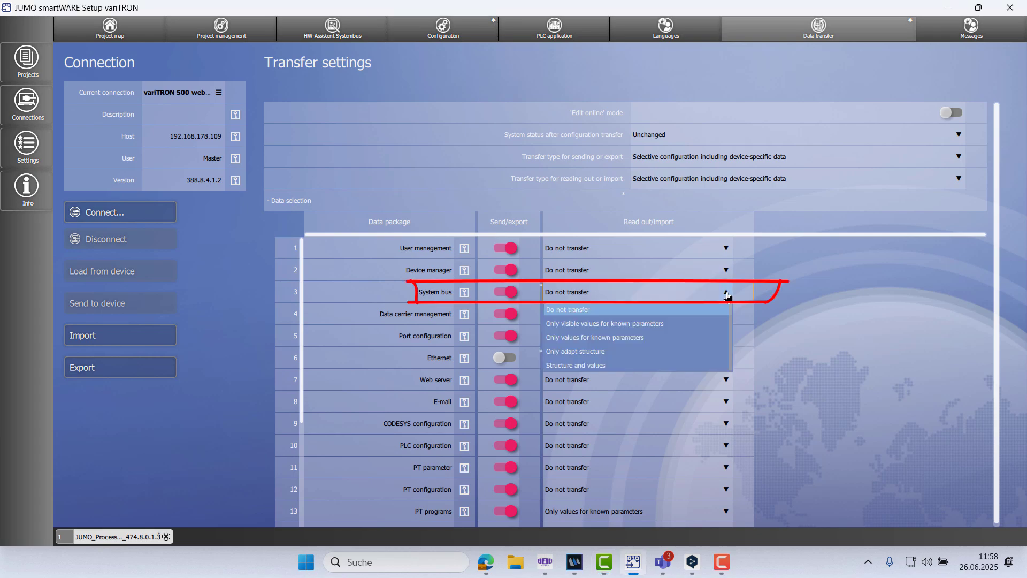
left_click(698, 366)
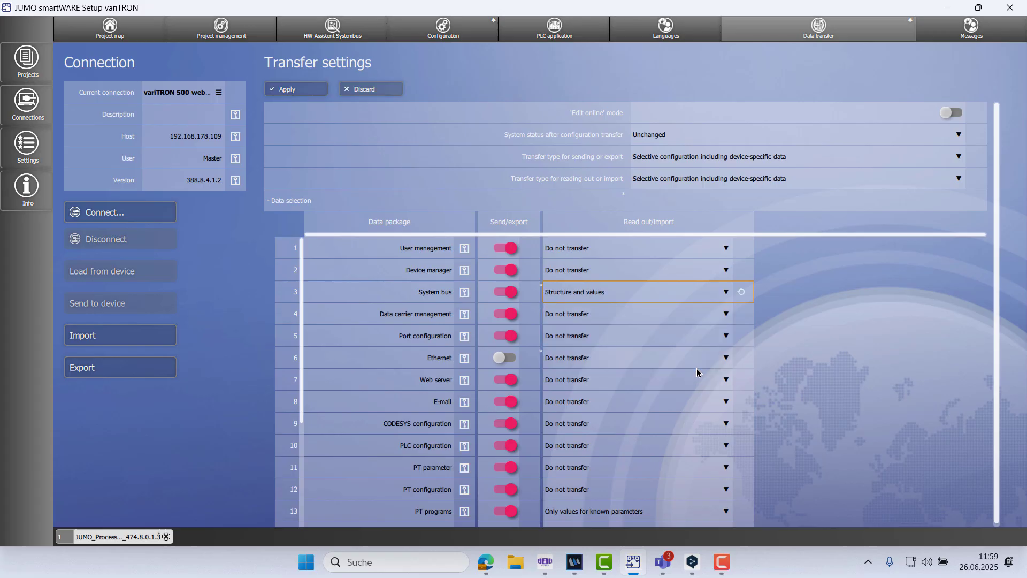
left_click(291, 90)
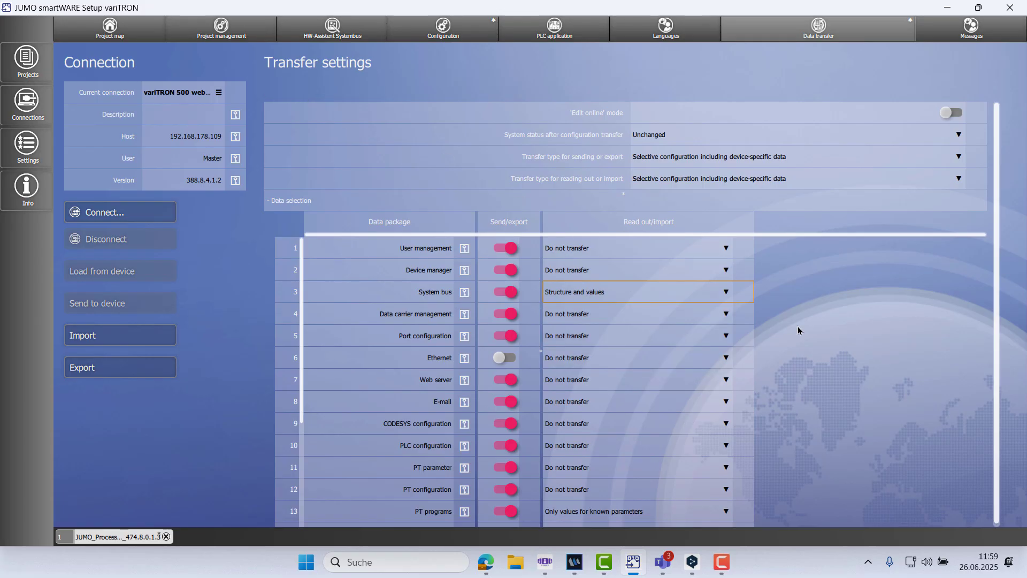
Connect to the device as Master with the account password and load the project data from it.
left_click(135, 219)
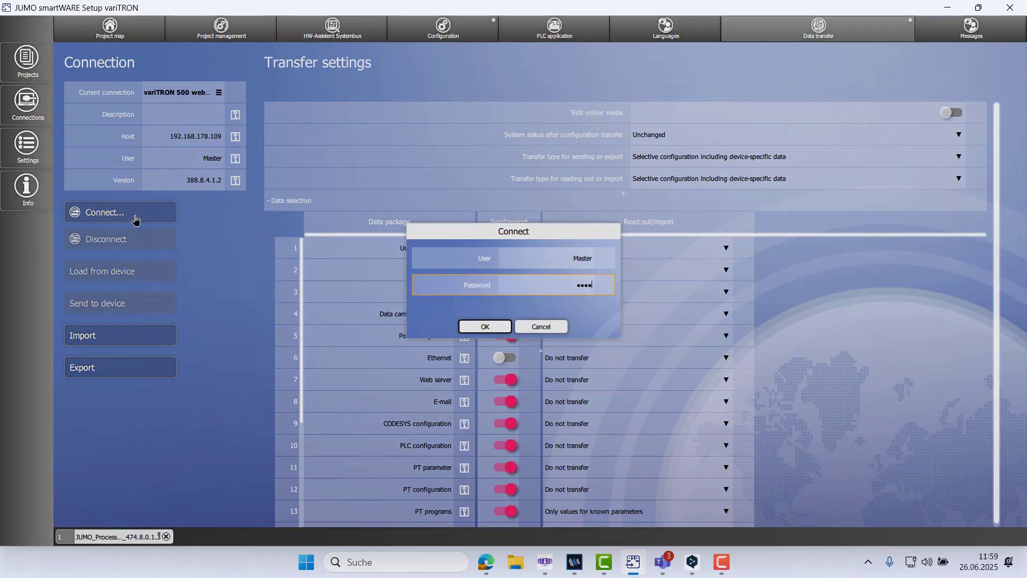
left_click(505, 327)
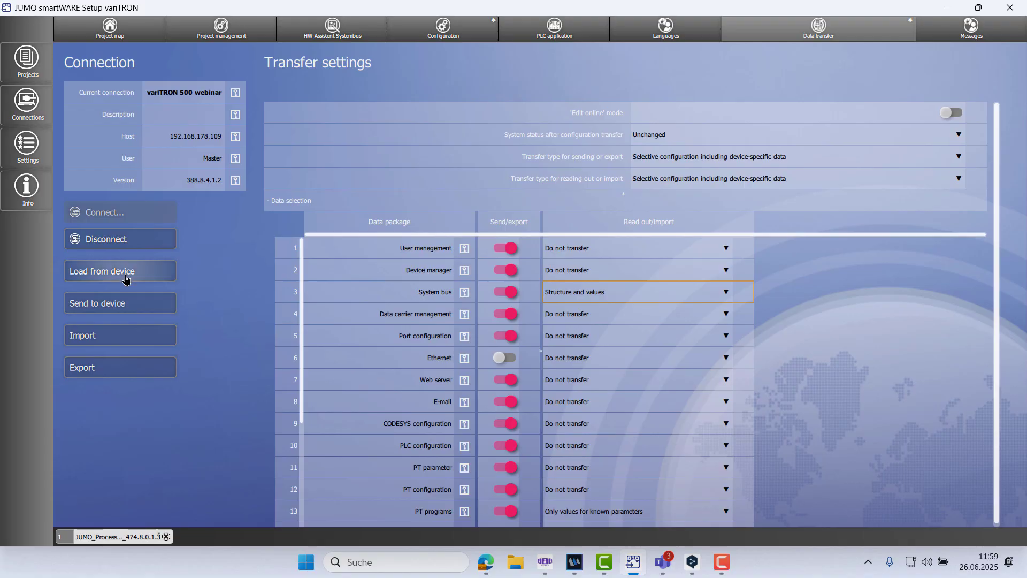
left_click(126, 277)
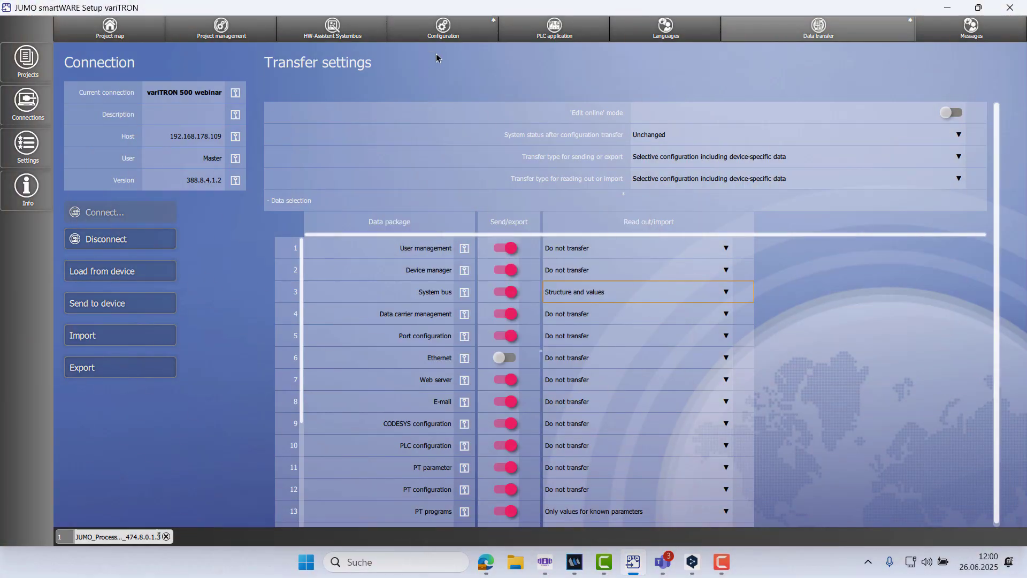
Open parameter set 1 of Controller 1 in the 4x controller's system bus configuration to examine the loaded control parameters.
left_click(431, 36)
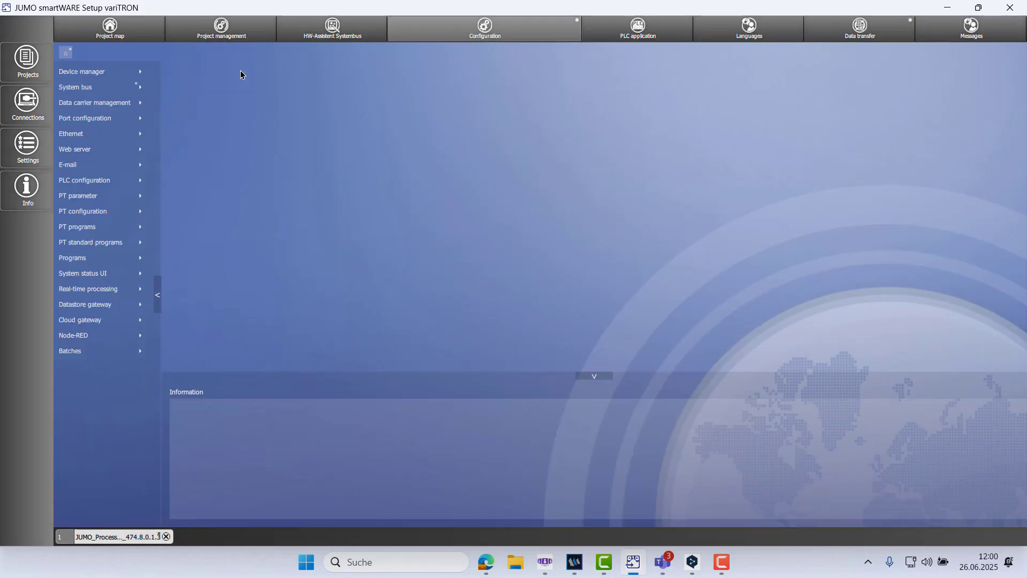
left_click(145, 89)
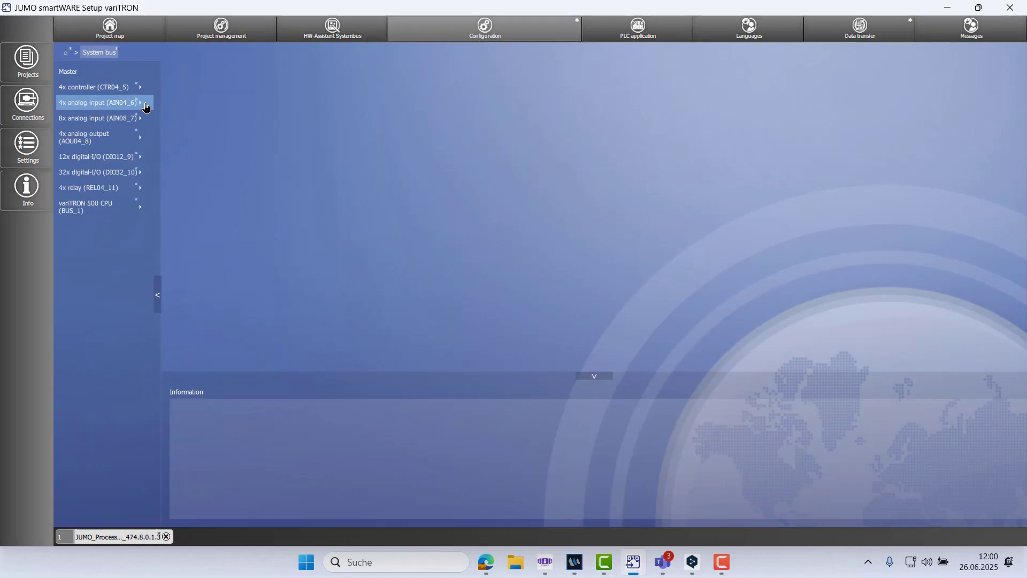
left_click(145, 88)
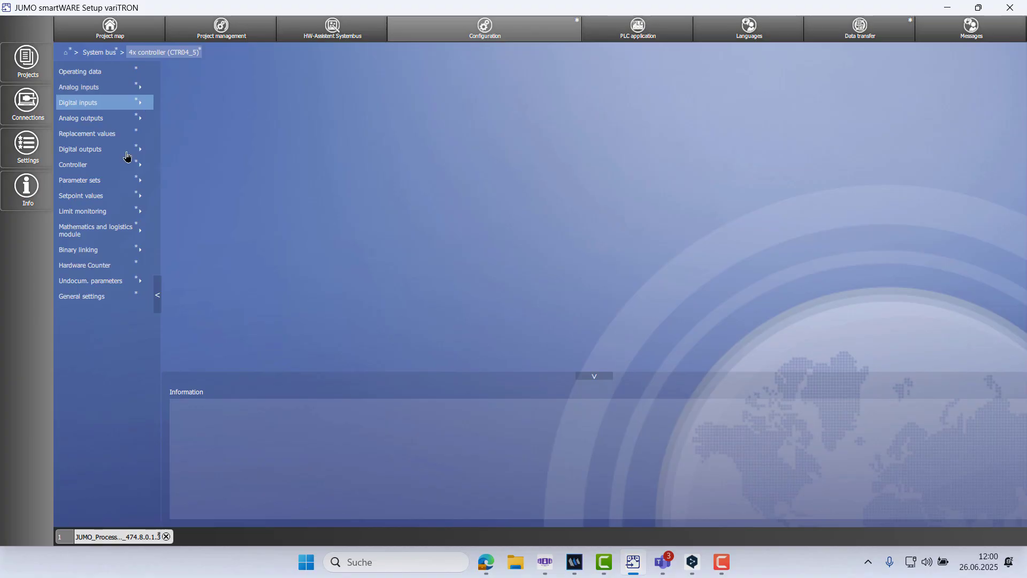
left_click(121, 182)
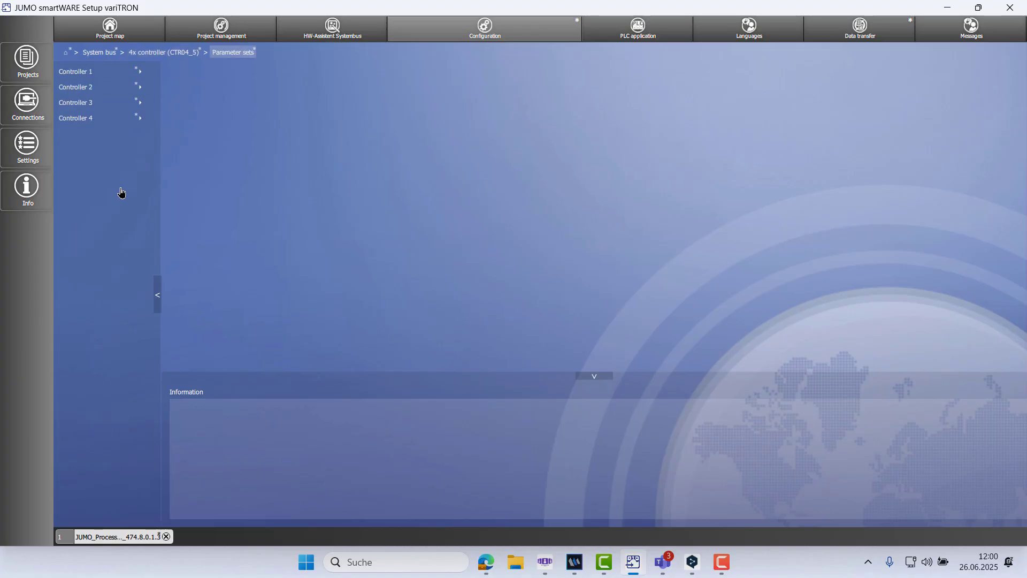
left_click(103, 76)
left_click(102, 76)
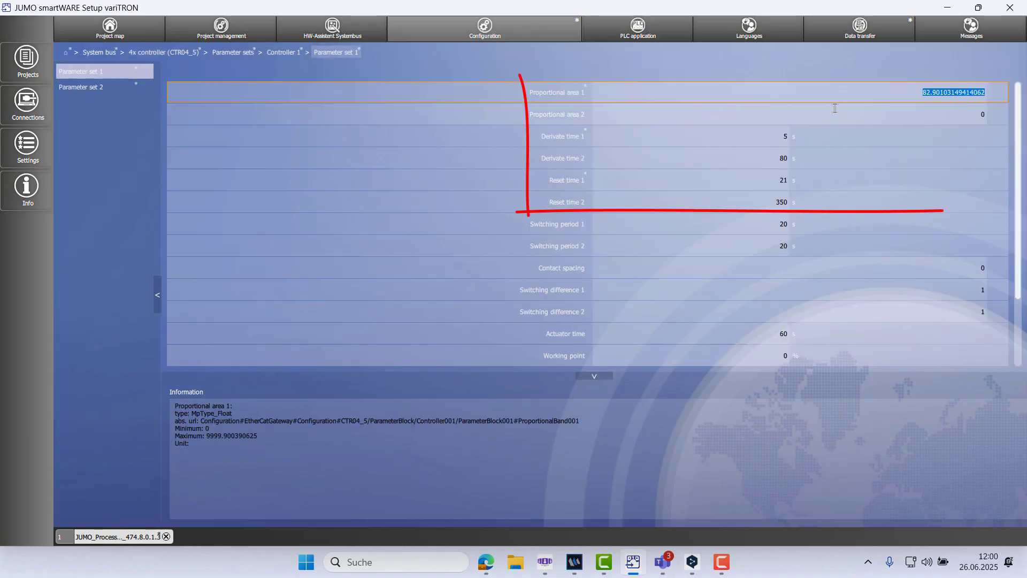